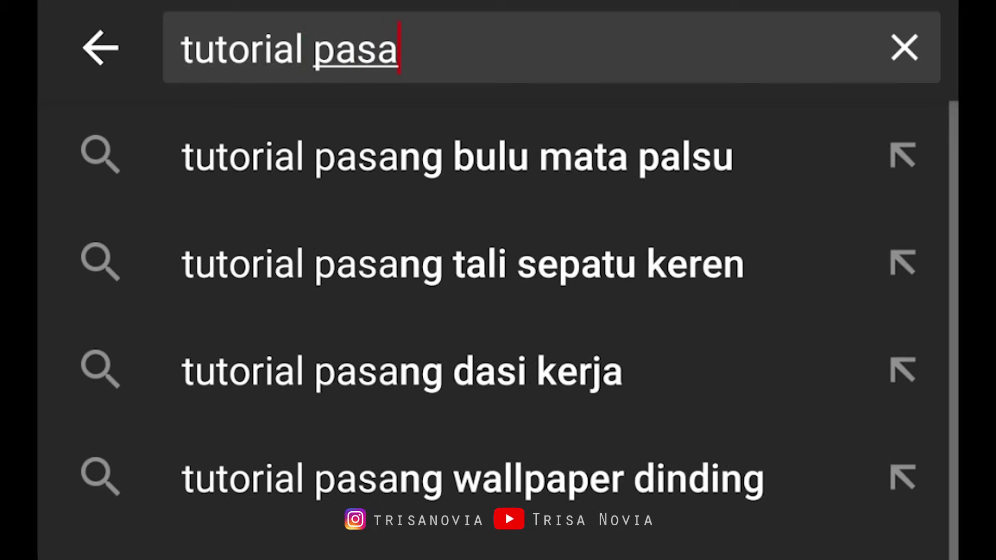
- Change the video search query to "tutorial memb" to look up its suggestions
{"action": "key", "text": "BackSpace"}
{"action": "key", "text": "BackSpace"}
{"action": "key", "text": "BackSpace"}
{"action": "key", "text": "BackSpace"}
{"action": "type", "text": "mem"}
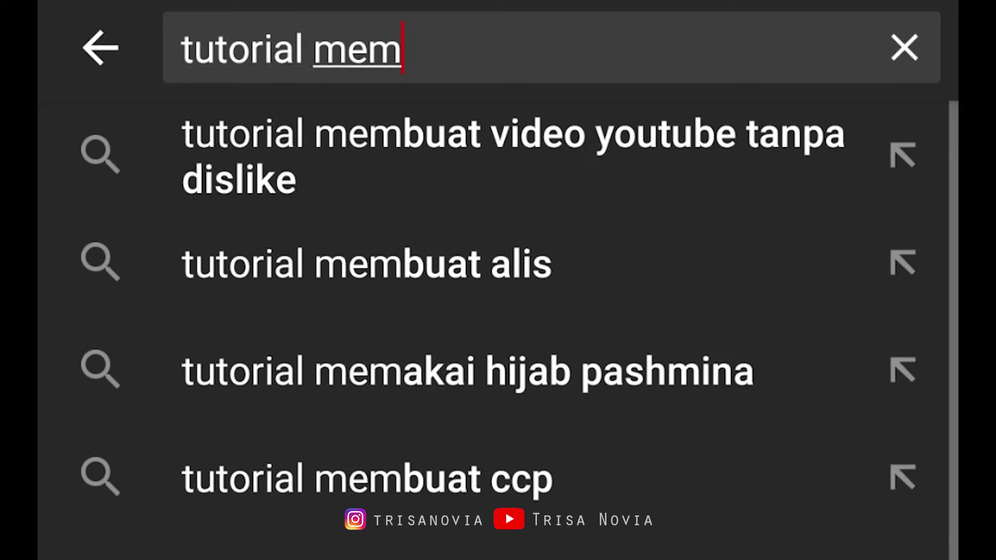
{"action": "type", "text": "b"}
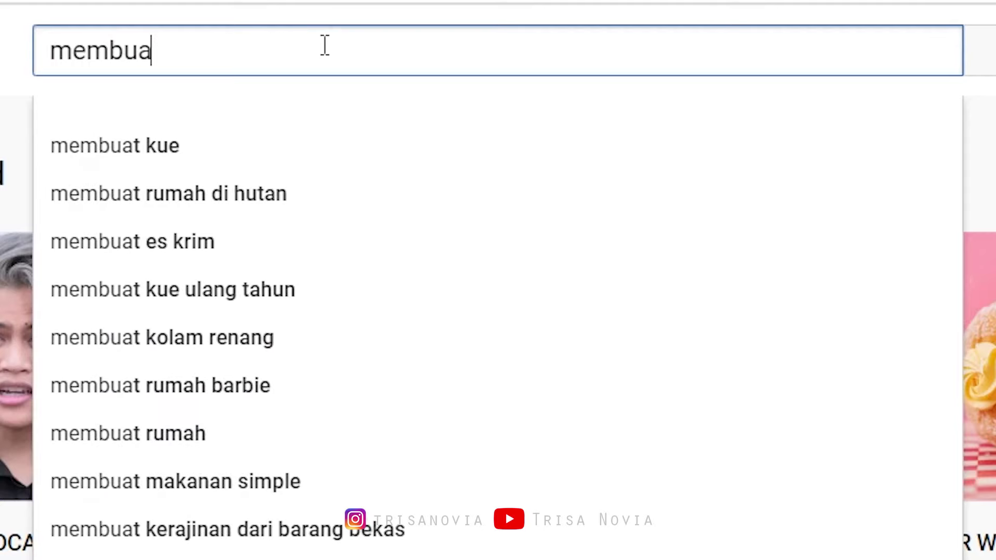
- Look up search suggestions for "memasa" and for "cara memasak"
{"action": "key", "text": "BackSpace"}
{"action": "key", "text": "BackSpace"}
{"action": "key", "text": "BackSpace"}
{"action": "key", "text": "BackSpace"}
{"action": "key", "text": "BackSpace"}
{"action": "type", "text": "emasa"}
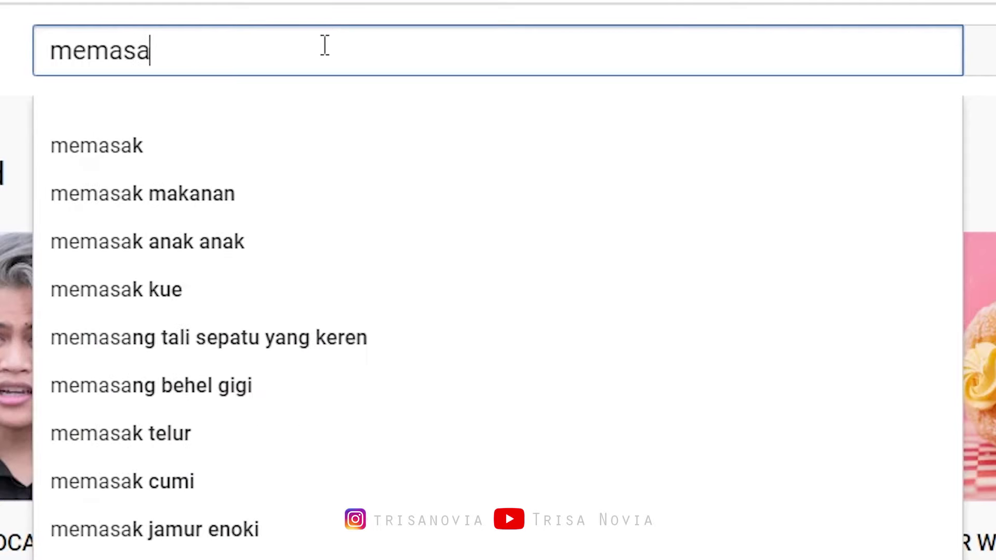
{"action": "key", "text": "ctrl+a"}
{"action": "type", "text": "cara mema"}
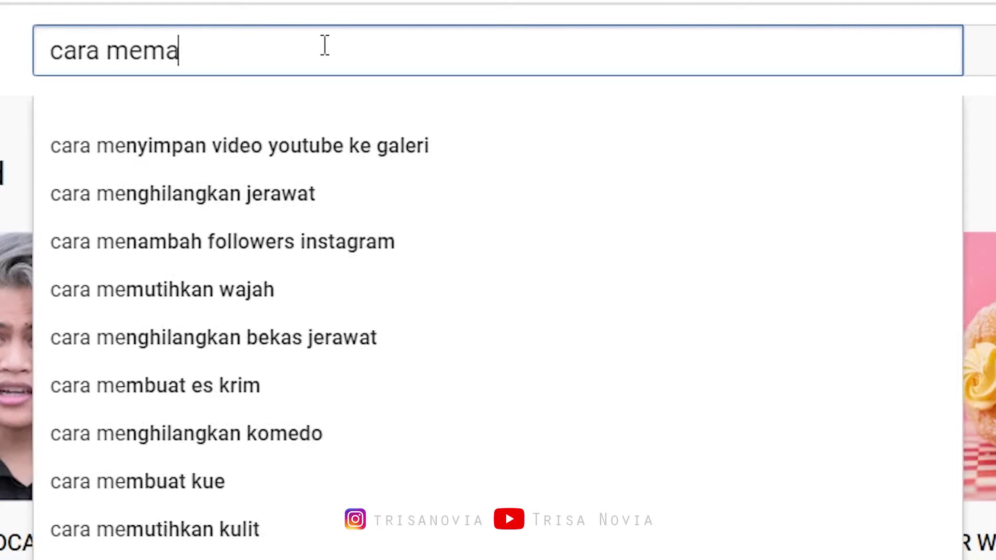
{"action": "type", "text": "sak"}
- Look up search suggestions for "memancing ikan" and for "memancing" alone
{"action": "key", "text": "ctrl+a"}
{"action": "type", "text": "meman"}
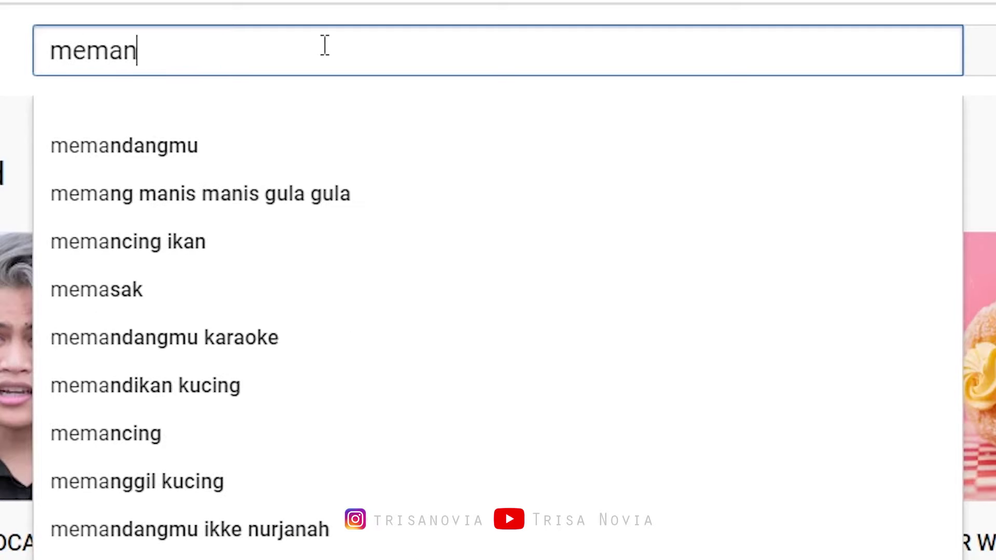
{"action": "type", "text": "cing ikan"}
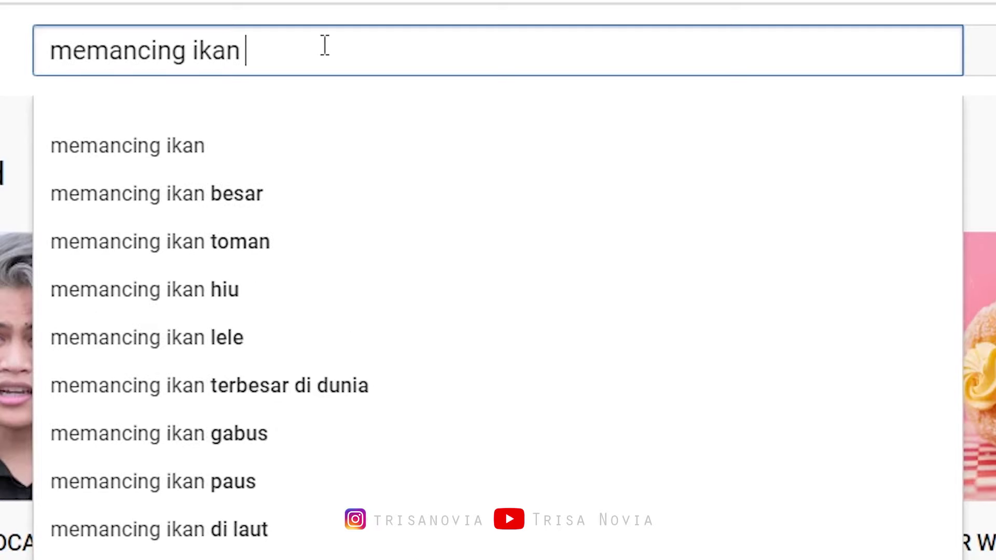
{"action": "key", "text": "ctrl+a"}
{"action": "type", "text": "memang"}
{"action": "key", "text": "BackSpace"}
{"action": "type", "text": "cing amara"}
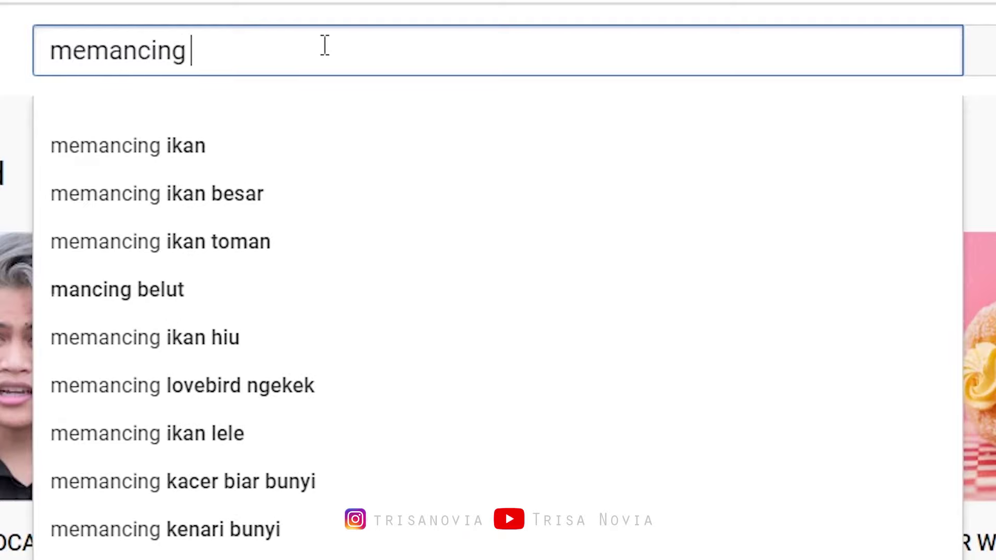
{"action": "key", "text": "BackSpace"}
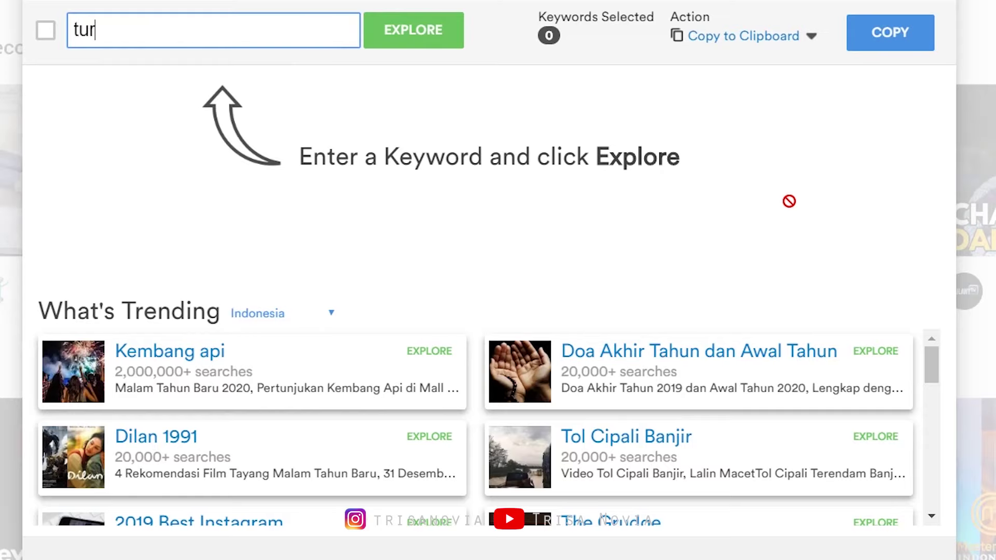
- Explore the keyword "turban headband" in TubeBuddy's keyword explorer, choosing it from the suggestions
{"action": "type", "text": "ban"}
{"action": "type", "text": " hean"}
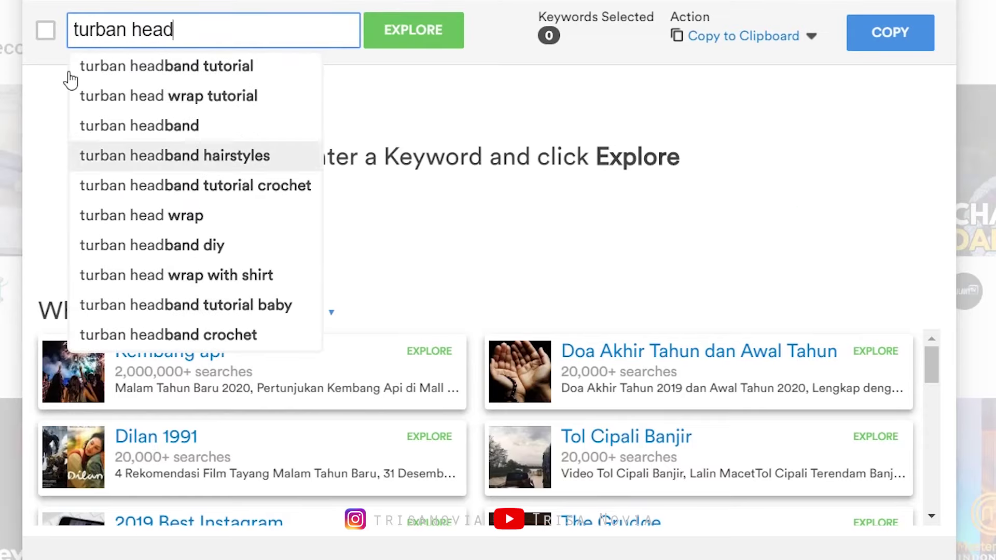
{"action": "left_click", "coordinate": [72, 125]}
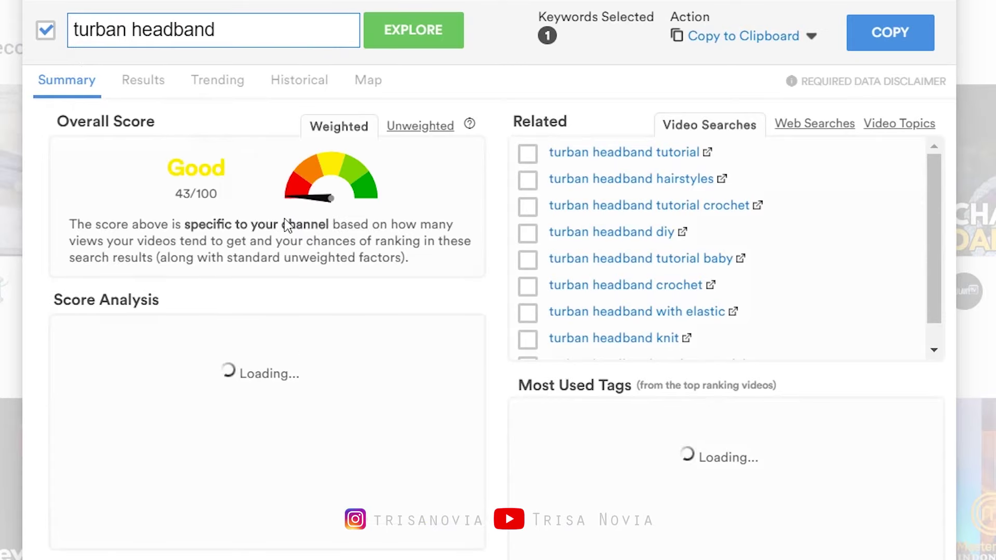
{"action": "left_click", "coordinate": [271, 73]}
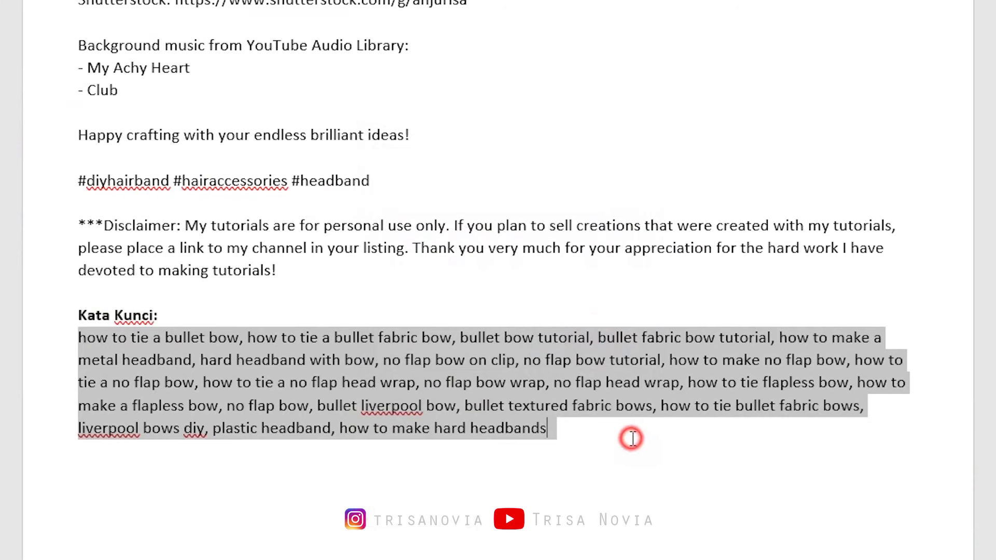
- Copy the full keyword list under Kata Kunci in the document and paste it into the video's Tags field
{"action": "left_click", "coordinate": [630, 438]}
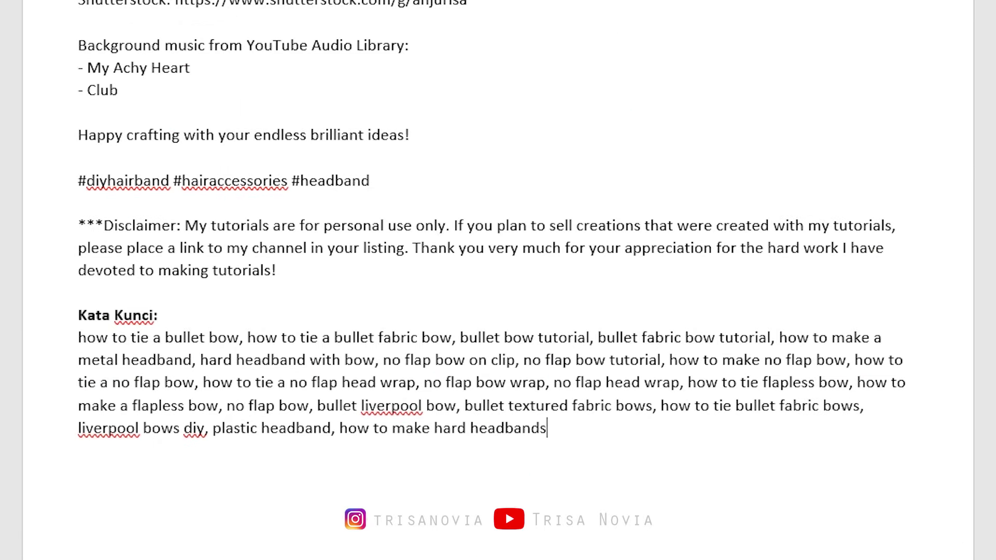
{"action": "left_click_drag", "start_coordinate": [586, 431], "coordinate": [4, 340]}
{"action": "key", "text": "ctrl+c"}
{"action": "left_click", "coordinate": [231, 307]}
{"action": "key", "text": "ctrl+v"}
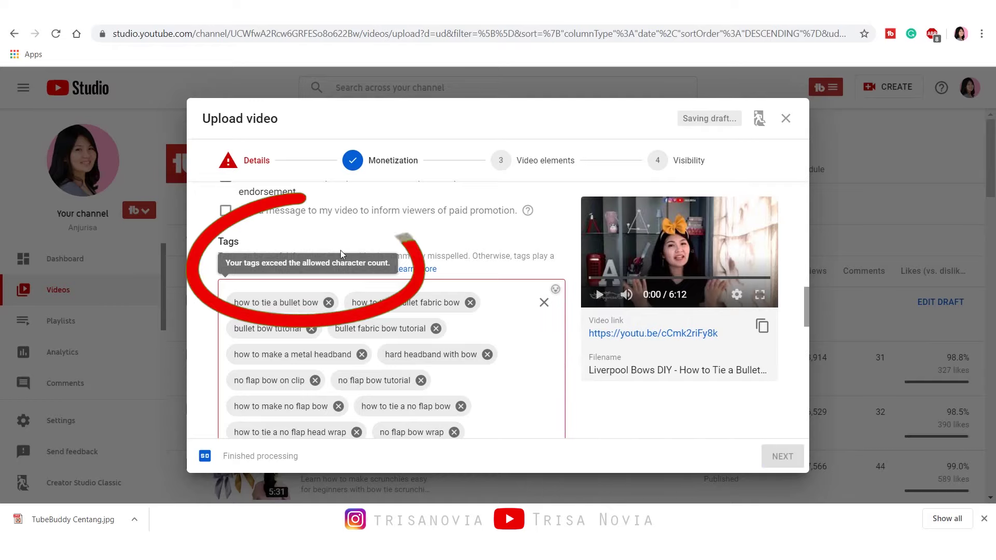
- Remove the "plastic headband" and "no flap bow" tags to get within the 500-character limit
{"action": "scroll", "coordinate": [474, 328], "scroll_direction": "down", "scroll_amount": 6}
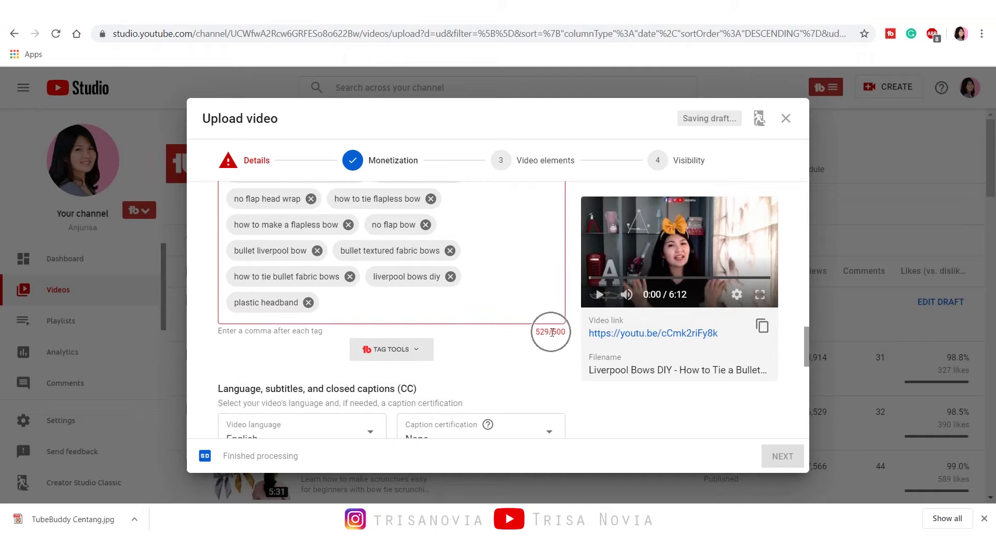
{"action": "key", "text": "BackSpace"}
{"action": "scroll", "coordinate": [472, 270], "scroll_direction": "up", "scroll_amount": 1}
{"action": "left_click", "coordinate": [425, 290]}
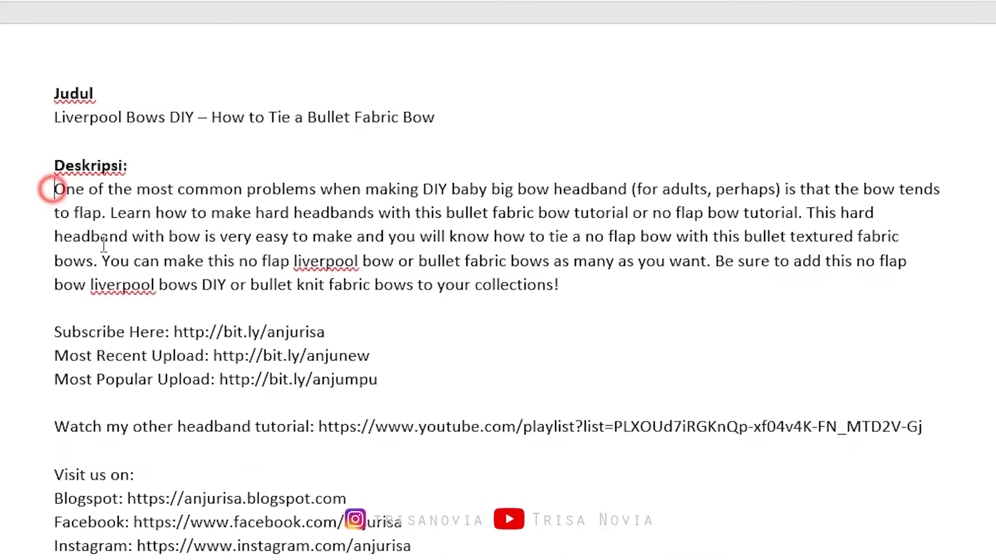
- Select the document's description text and set the video title to "Liverpool Bows DIY – How to Tie a Bullet Fabric Bow - No Flap Bow Tutorial"
{"action": "left_click_drag", "start_coordinate": [119, 191], "coordinate": [499, 537]}
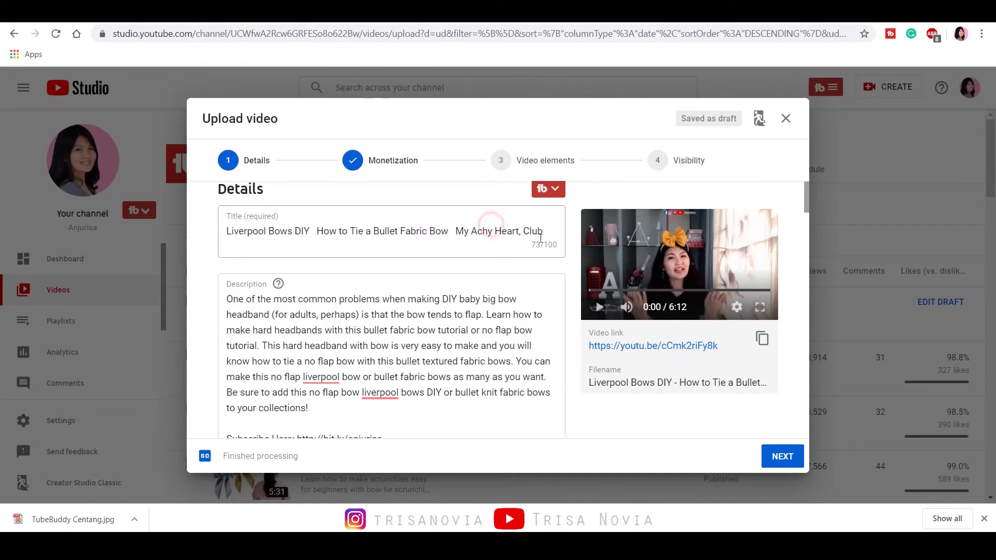
{"action": "left_click", "coordinate": [492, 232]}
{"action": "key", "text": "ctrl+a"}
{"action": "key", "text": "ctrl+v"}
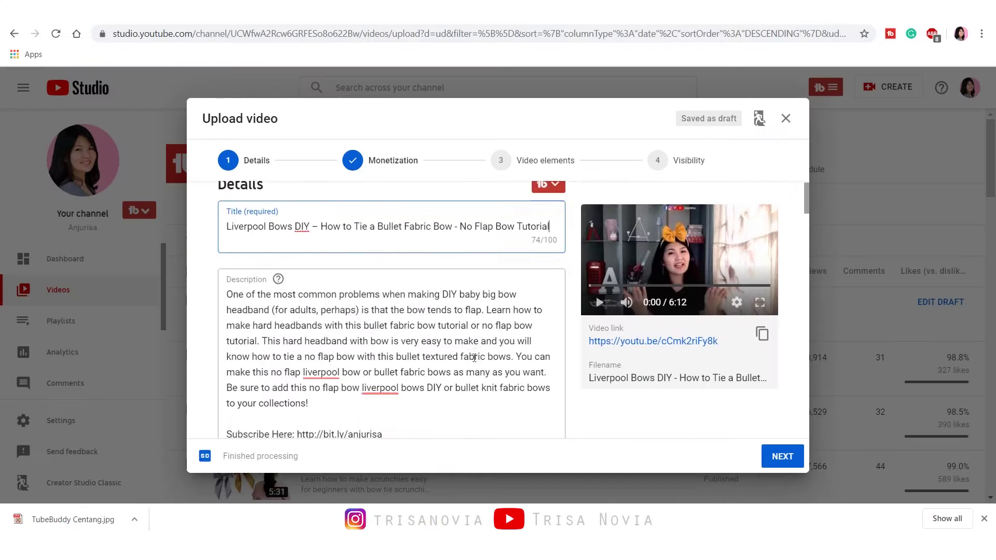
- Add the video to the "Turban & Headband" playlist
{"action": "scroll", "coordinate": [474, 365], "scroll_direction": "down", "scroll_amount": 10}
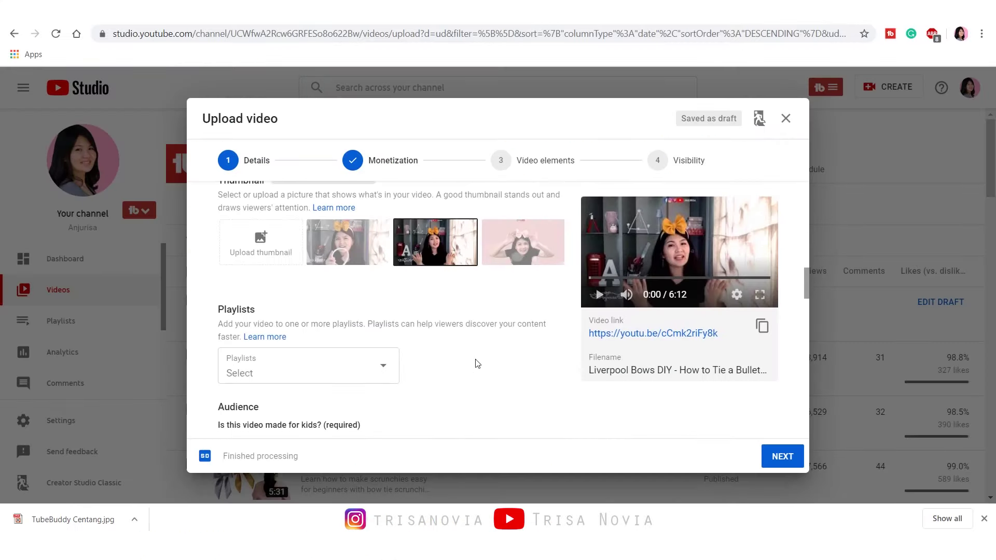
{"action": "left_click", "coordinate": [382, 369]}
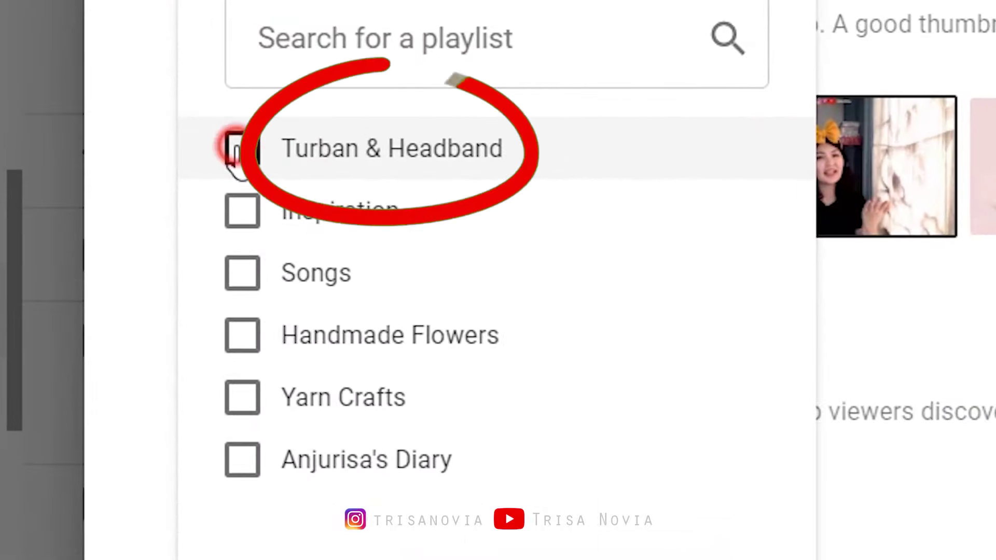
{"action": "left_click", "coordinate": [240, 153]}
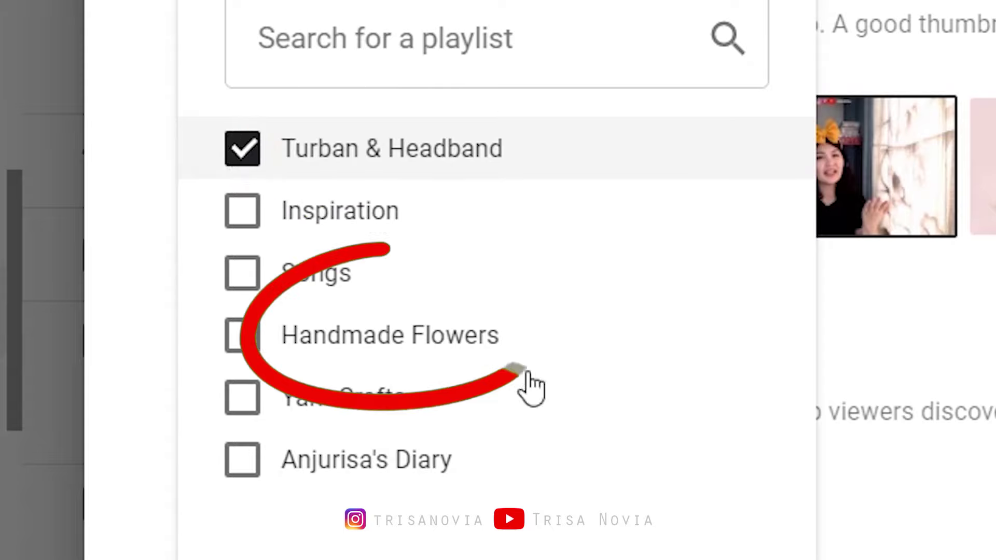
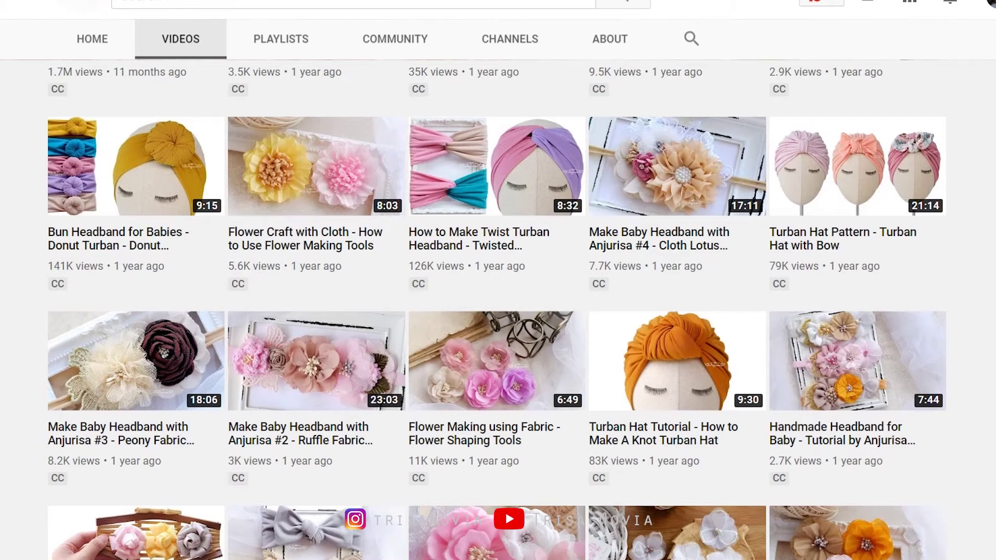
- Browse the channel's uploaded videos to examine their custom thumbnails
{"action": "scroll", "coordinate": [497, 310], "scroll_direction": "down", "scroll_amount": 4}
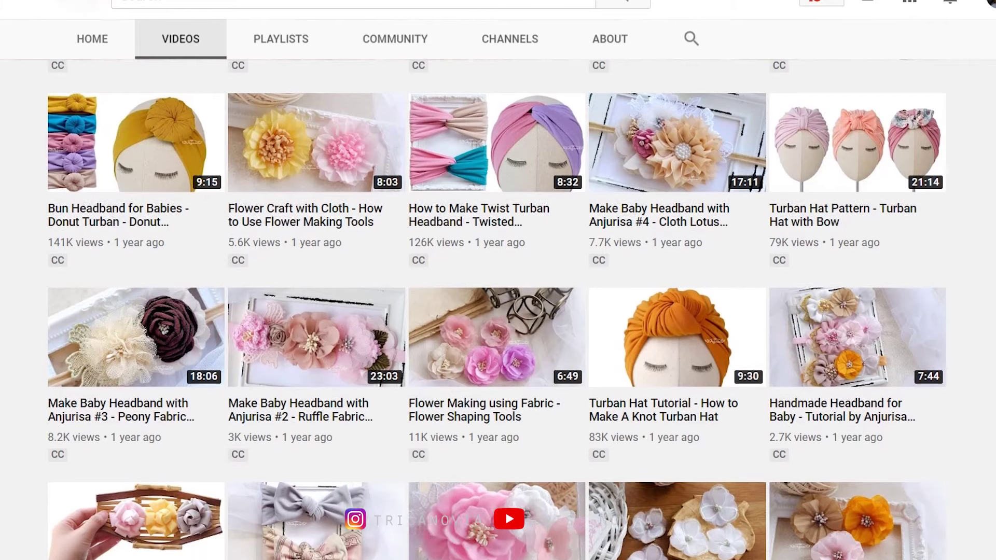
{"action": "scroll", "coordinate": [497, 310], "scroll_direction": "down", "scroll_amount": 6}
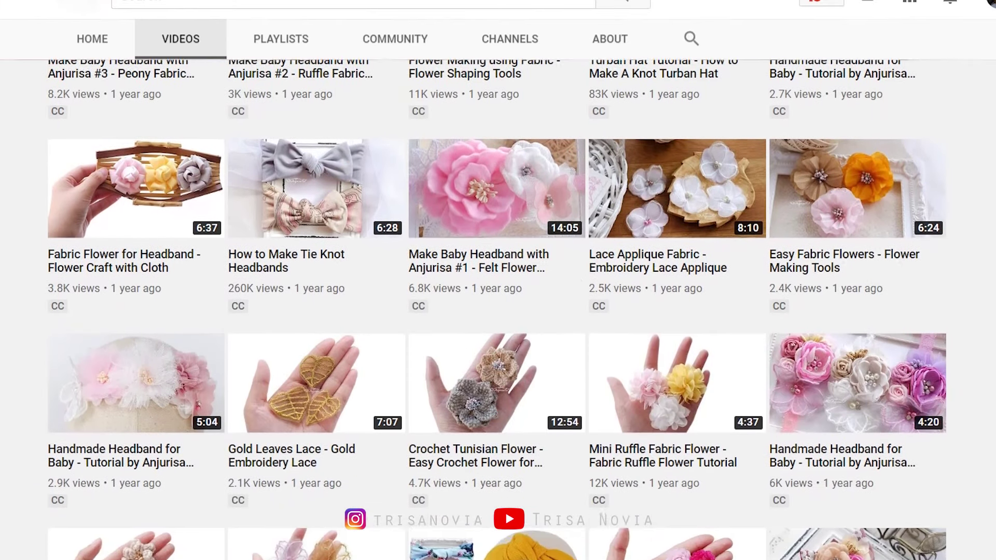
{"action": "scroll", "coordinate": [497, 309], "scroll_direction": "down", "scroll_amount": 6}
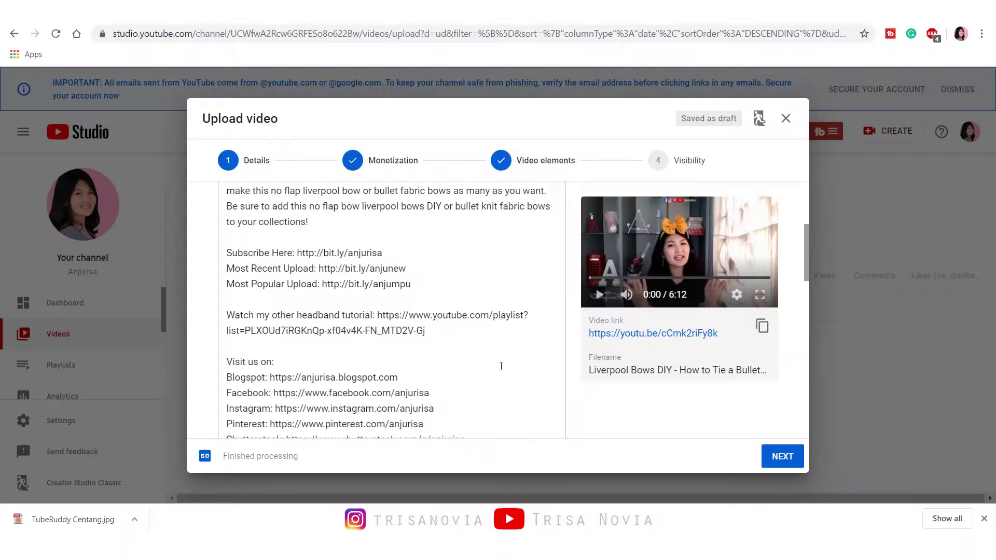
- Upload the image file Thumbnail from the Data (D:) drive as the video's custom thumbnail
{"action": "scroll", "coordinate": [451, 362], "scroll_direction": "down", "scroll_amount": 5}
{"action": "scroll", "coordinate": [450, 364], "scroll_direction": "down", "scroll_amount": 5}
{"action": "scroll", "coordinate": [450, 368], "scroll_direction": "up", "scroll_amount": 1}
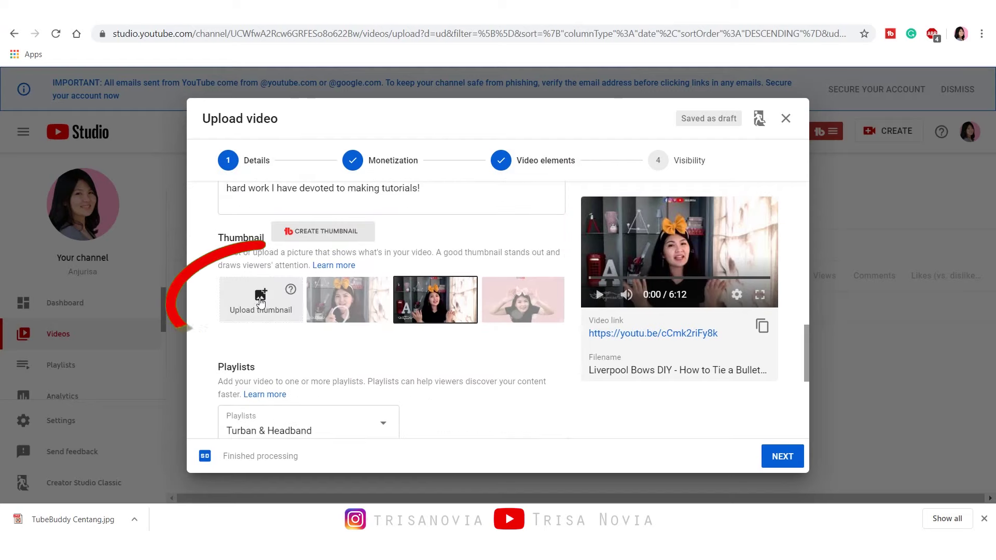
{"action": "left_click", "coordinate": [261, 297]}
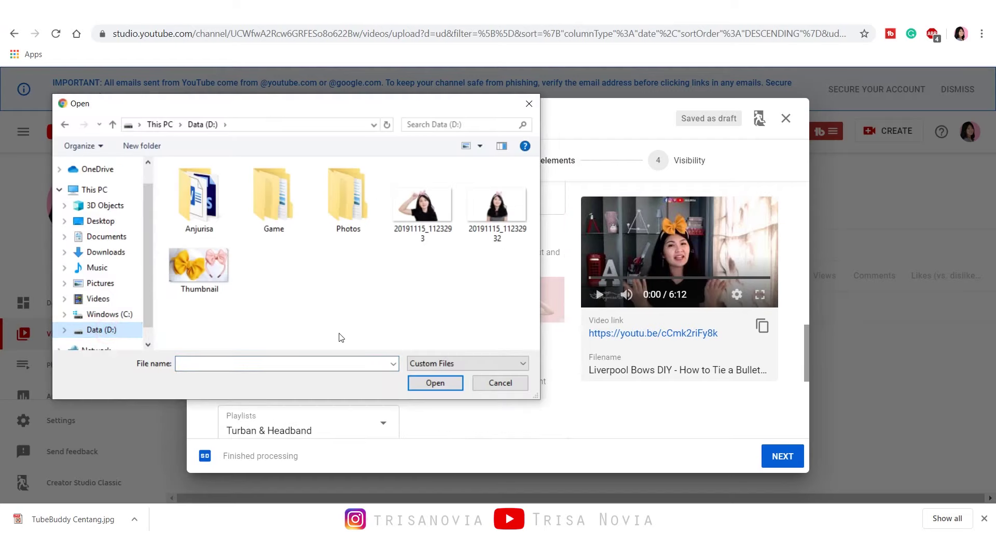
{"action": "left_click", "coordinate": [220, 279]}
{"action": "left_click", "coordinate": [449, 385]}
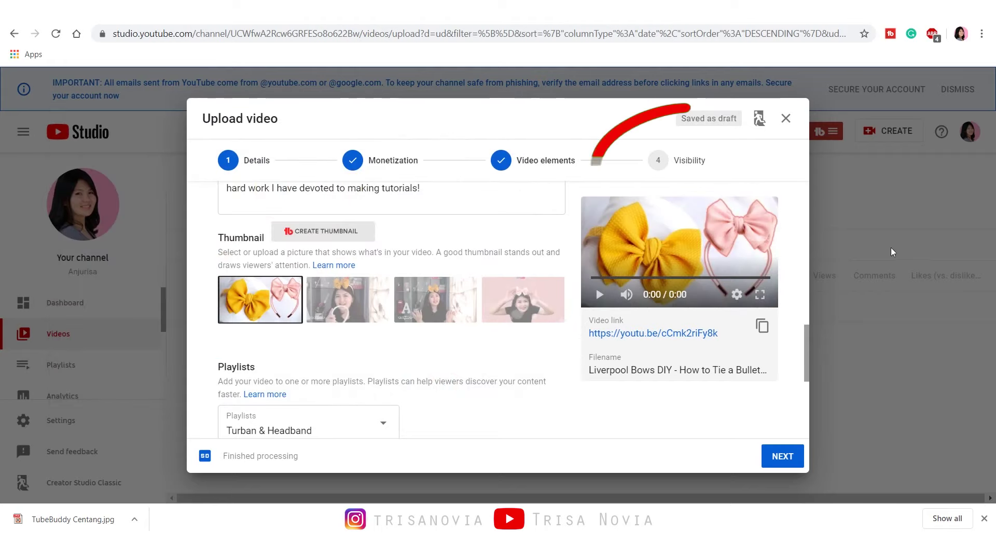
- Set the video's visibility to Unlisted among the immediate publishing options
{"action": "left_click", "coordinate": [689, 162]}
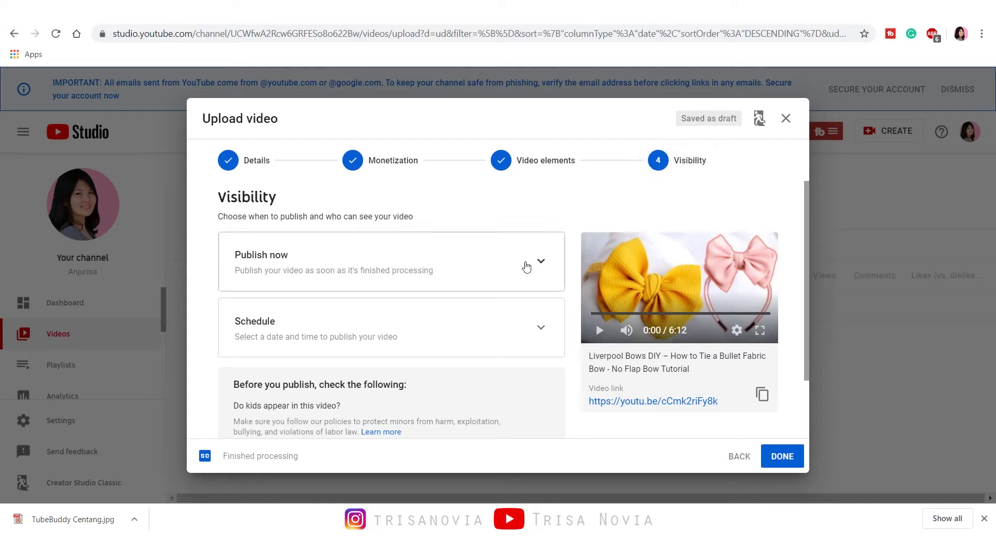
{"action": "left_click", "coordinate": [536, 264]}
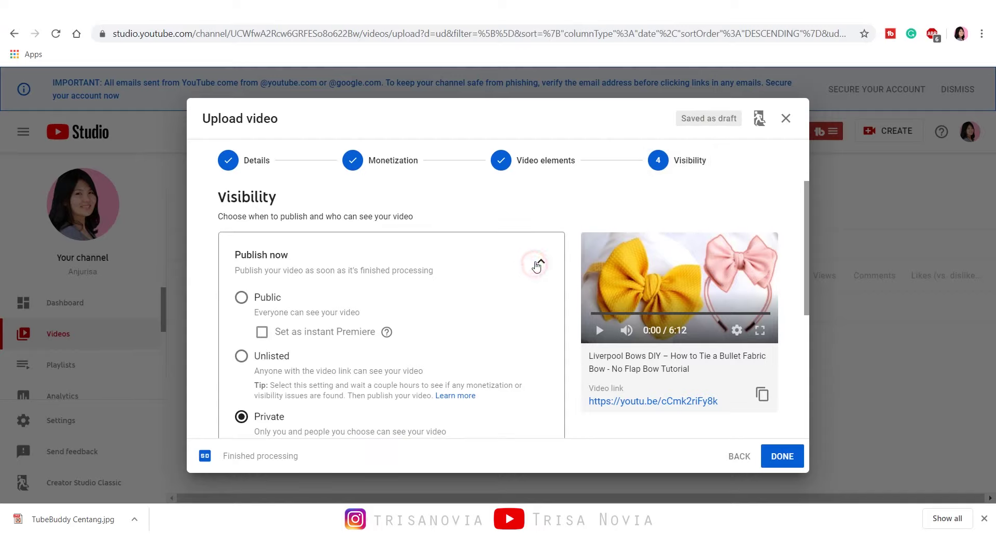
{"action": "left_click", "coordinate": [241, 356]}
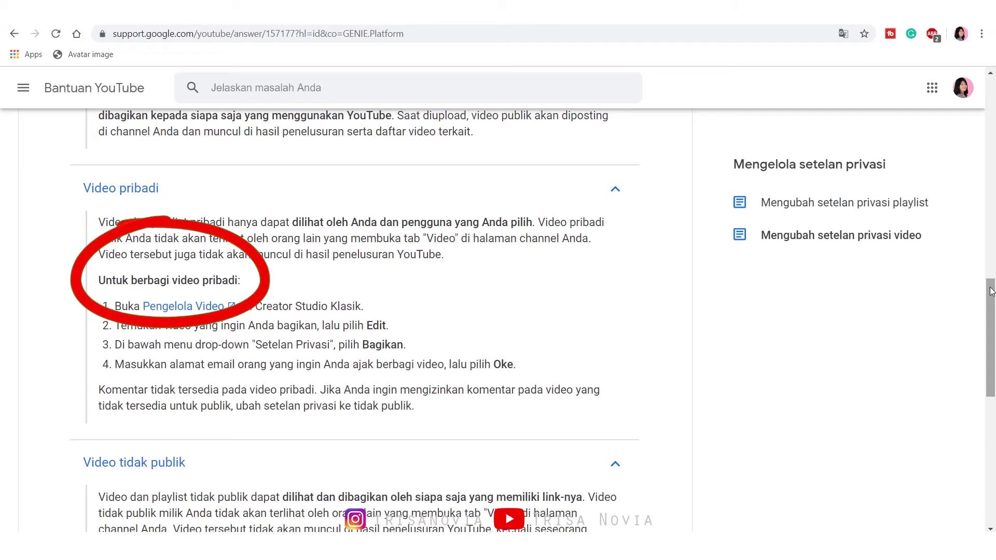
- Read the YouTube Help sections on private and unlisted videos and the privacy feature comparison
{"action": "left_click_drag", "start_coordinate": [991, 292], "coordinate": [980, 345]}
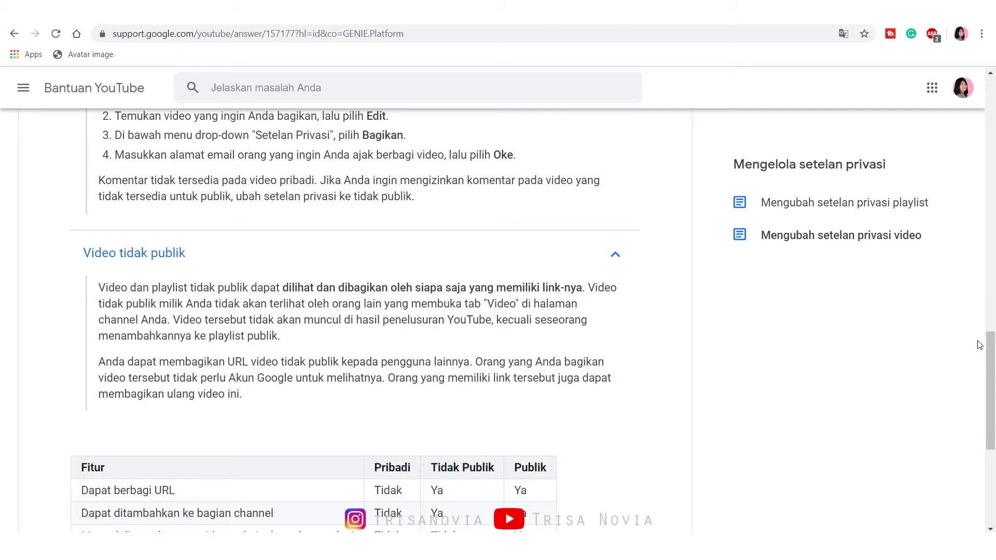
{"action": "left_click_drag", "start_coordinate": [979, 345], "coordinate": [985, 423]}
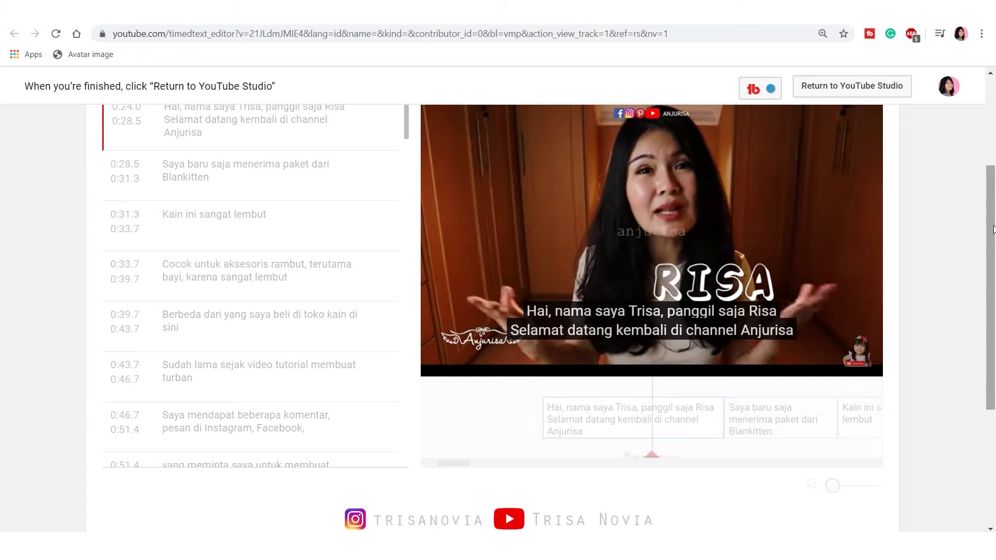
{"action": "scroll", "coordinate": [994, 230], "scroll_direction": "up", "scroll_amount": 1}
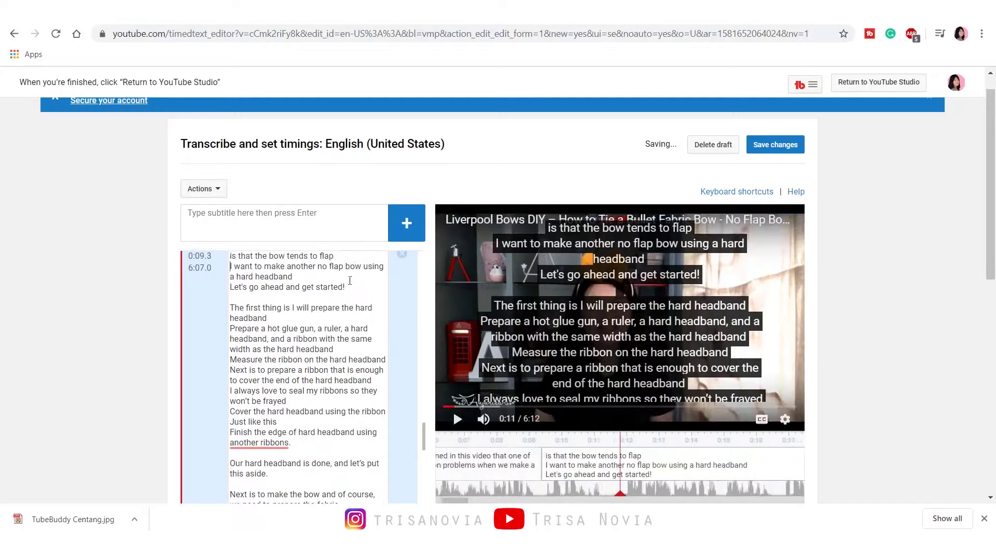
- Split the pasted English transcript line by line into timed subtitles along with the video, from "I want to make another no flap bow" onward
{"action": "key", "text": "Return"}
{"action": "key", "text": "Return"}
{"action": "key", "text": "Return"}
{"action": "key", "text": "Return"}
{"action": "key", "text": "Return"}
{"action": "key", "text": "Return"}
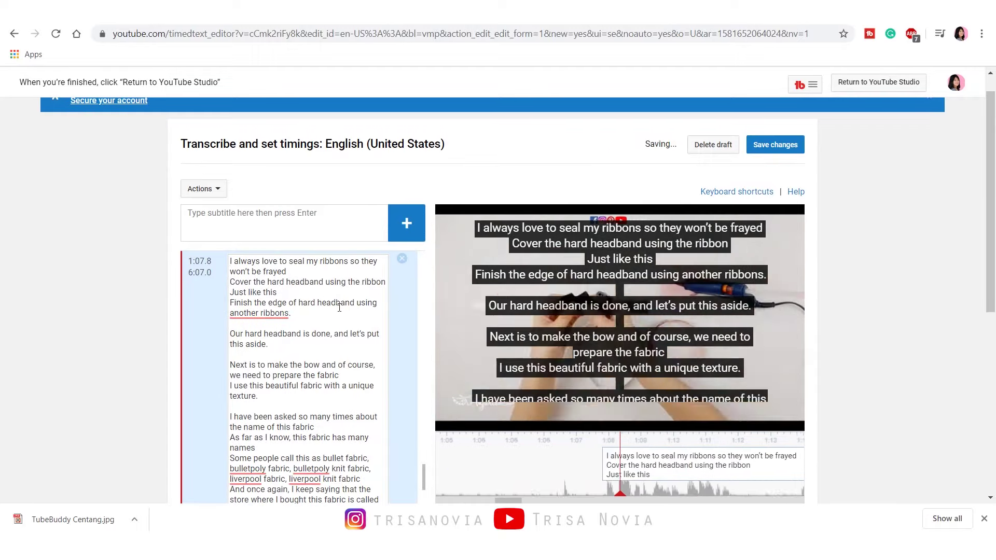
{"action": "key", "text": "Return"}
{"action": "key", "text": "Return"}
{"action": "key", "text": "Return"}
{"action": "key", "text": "Return"}
{"action": "key", "text": "Return"}
{"action": "key", "text": "Return"}
{"action": "key", "text": "Return"}
{"action": "key", "text": "Return"}
{"action": "key", "text": "Return"}
{"action": "key", "text": "Return"}
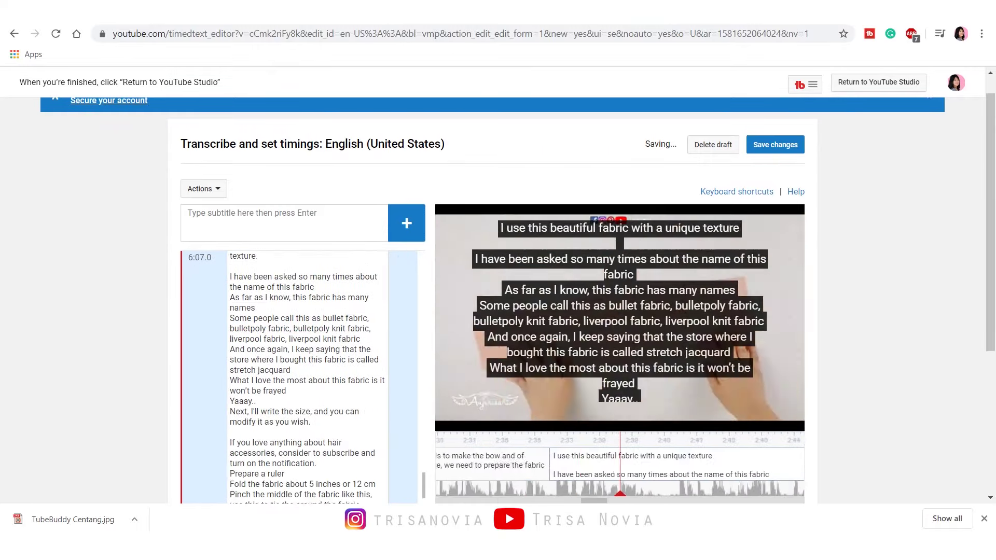
{"action": "key", "text": "Return"}
{"action": "key", "text": "Return"}
{"action": "key", "text": "Return"}
{"action": "key", "text": "Return"}
{"action": "key", "text": "Return"}
{"action": "key", "text": "Return"}
{"action": "key", "text": "Return"}
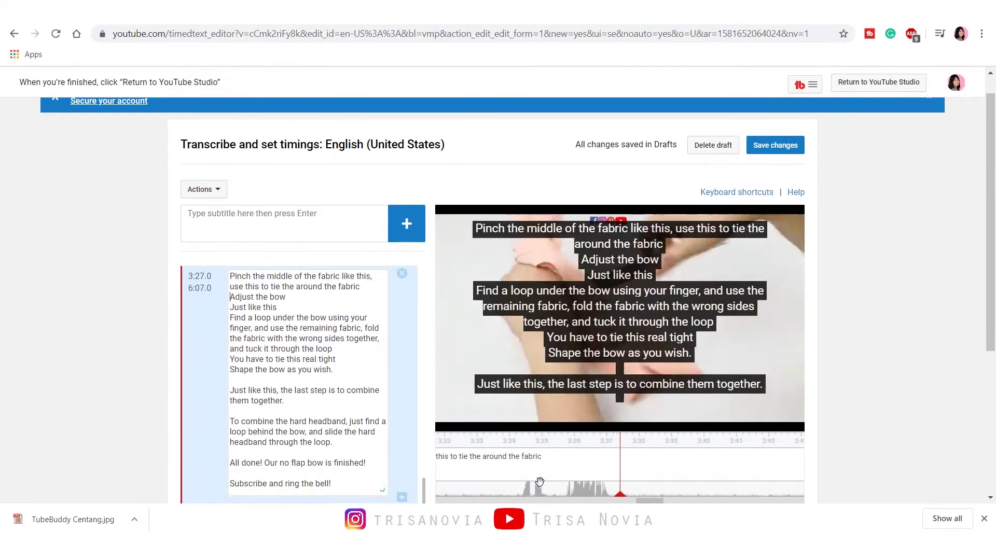
{"action": "key", "text": "Return"}
{"action": "key", "text": "Return"}
{"action": "key", "text": "Return"}
{"action": "key", "text": "Return"}
{"action": "key", "text": "Return"}
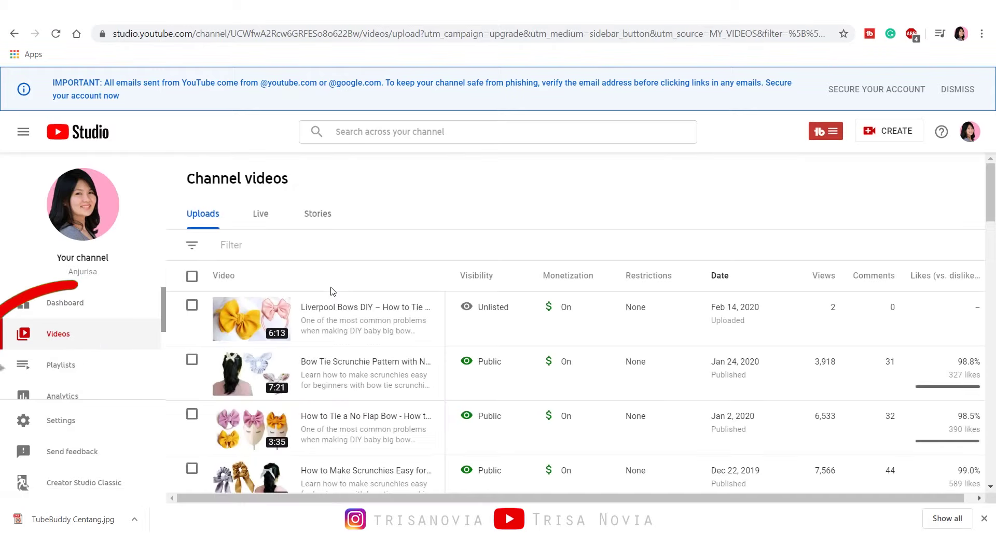
- Open the details of the Liverpool Bows DIY video, look through its additional options, and go to its subtitles
{"action": "left_click", "coordinate": [314, 328]}
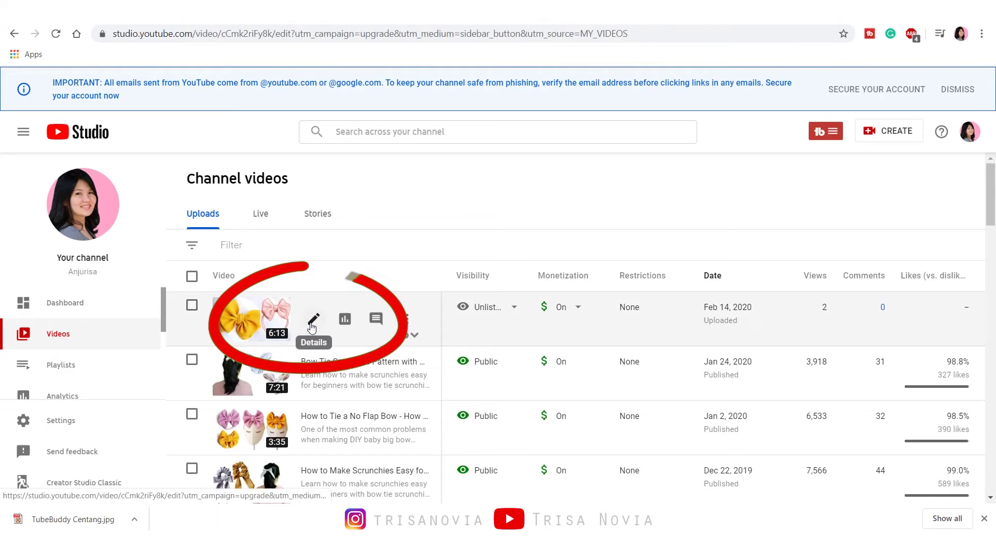
{"action": "left_click", "coordinate": [280, 220]}
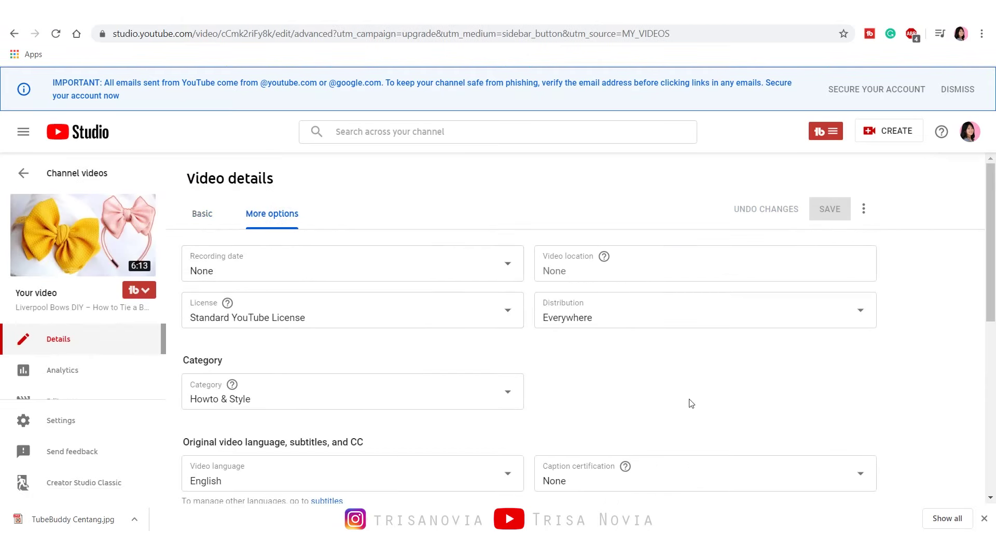
{"action": "scroll", "coordinate": [746, 433], "scroll_direction": "down", "scroll_amount": 3}
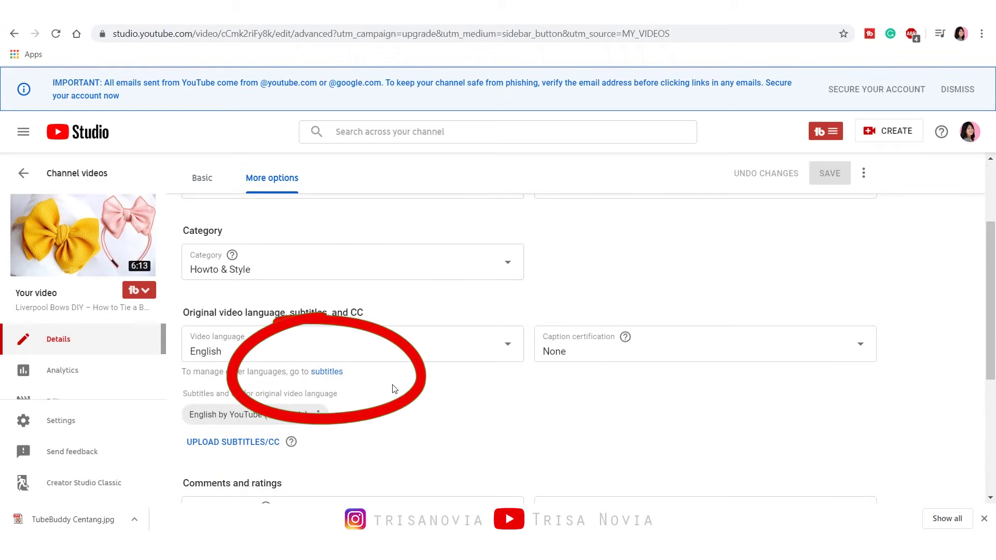
{"action": "scroll", "coordinate": [394, 389], "scroll_direction": "down", "scroll_amount": 3}
{"action": "scroll", "coordinate": [83, 394], "scroll_direction": "down", "scroll_amount": 2}
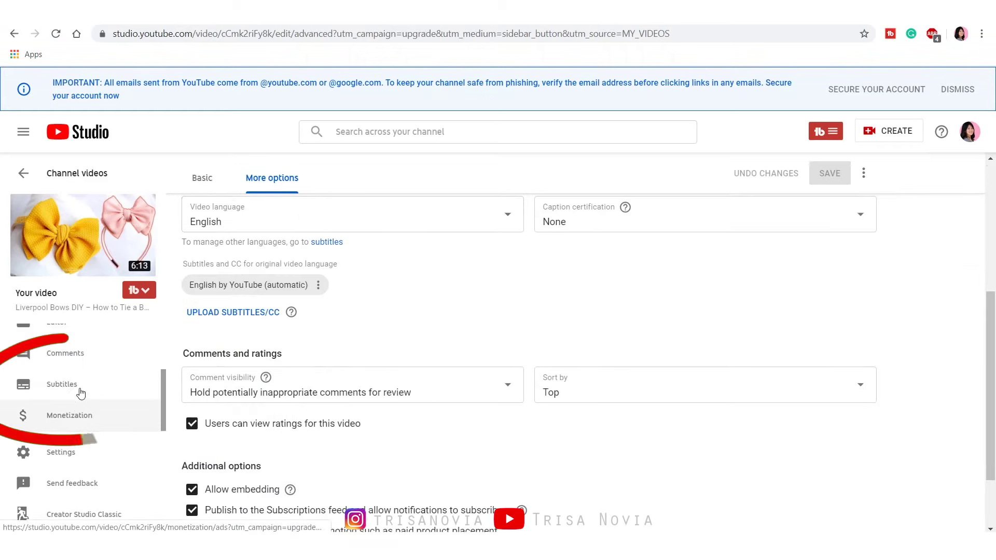
{"action": "left_click", "coordinate": [79, 388]}
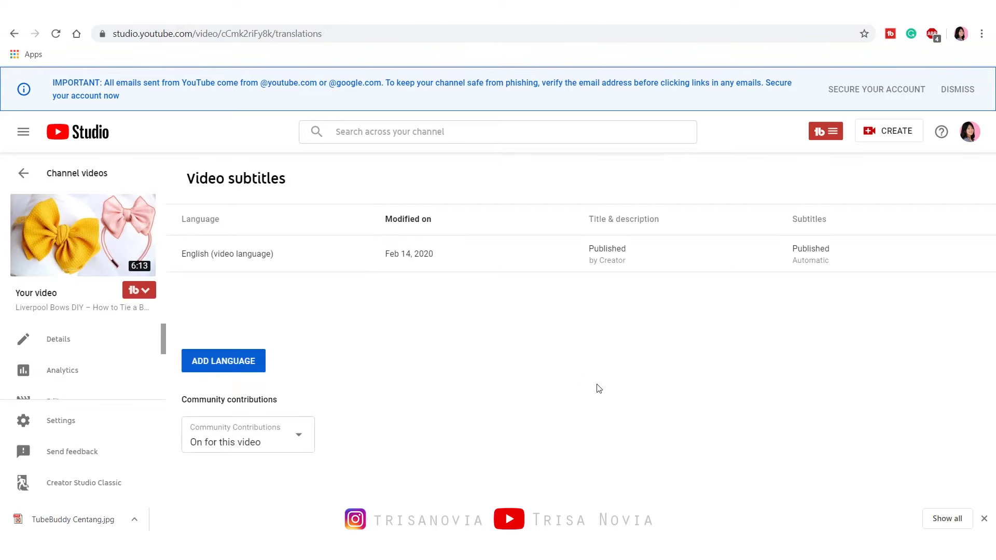
- Add English (United States) as a subtitle language and start adding subtitles for it
{"action": "left_click", "coordinate": [221, 363]}
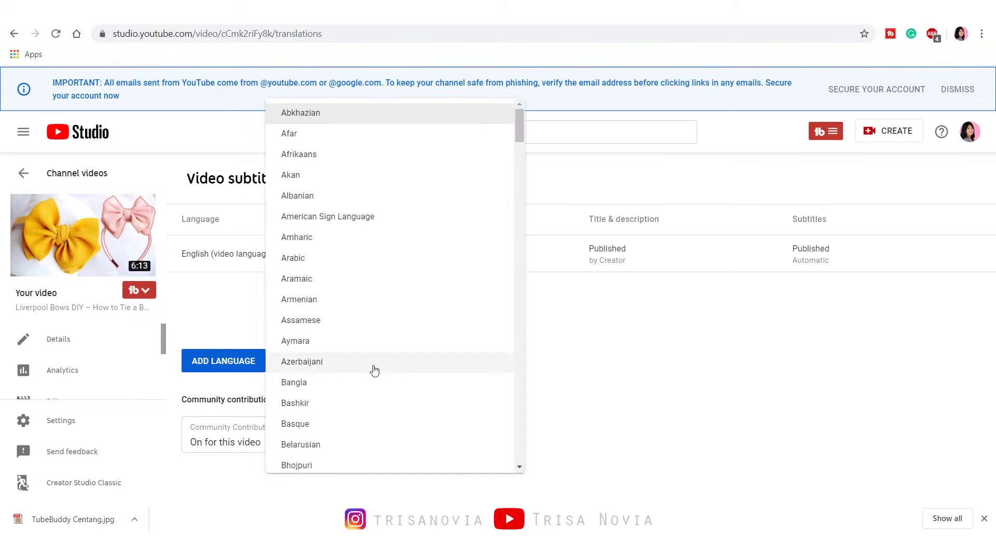
{"action": "scroll", "coordinate": [373, 372], "scroll_direction": "down", "scroll_amount": 10}
{"action": "left_click", "coordinate": [337, 347]}
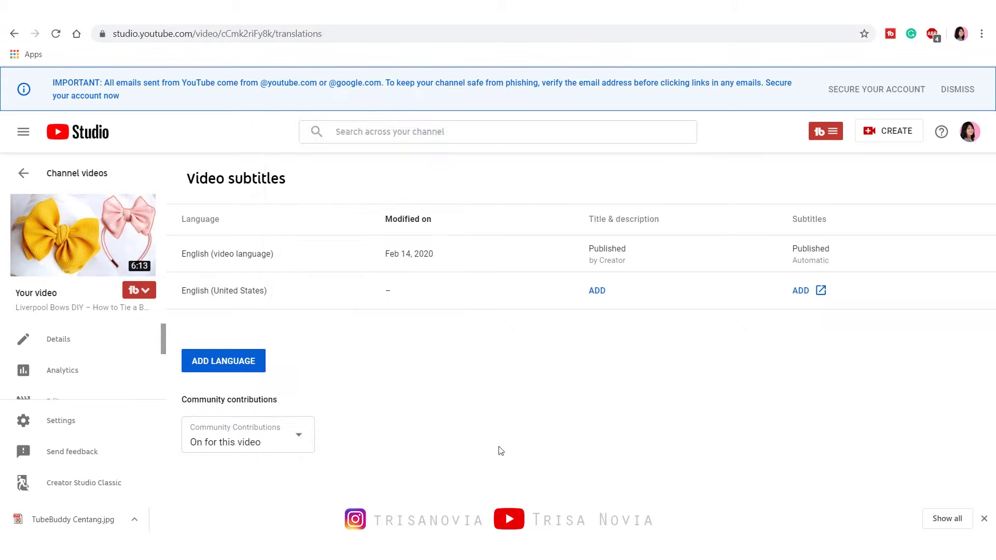
{"action": "left_click", "coordinate": [800, 292]}
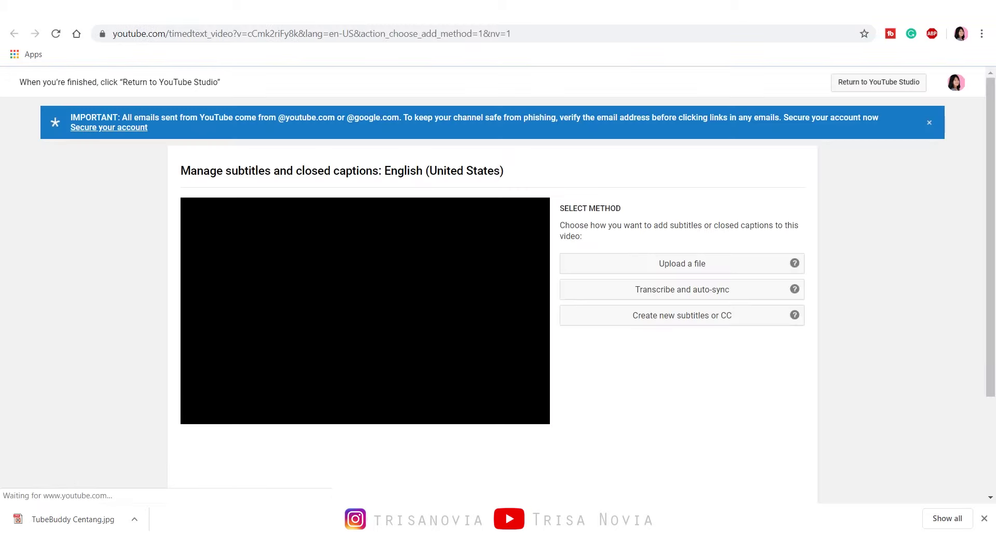
- Switch to Notepad to examine how the Subtitle with Timing file is formatted, and return to the browser
{"action": "mouse_move", "coordinate": [146, 548]}
{"action": "key", "text": "alt+Tab"}
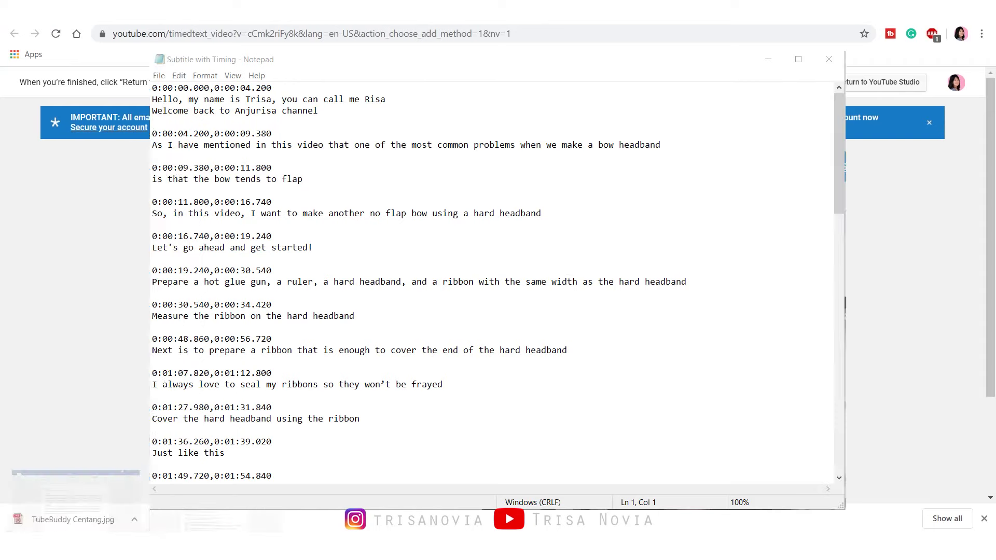
{"action": "key", "text": "alt+Tab"}
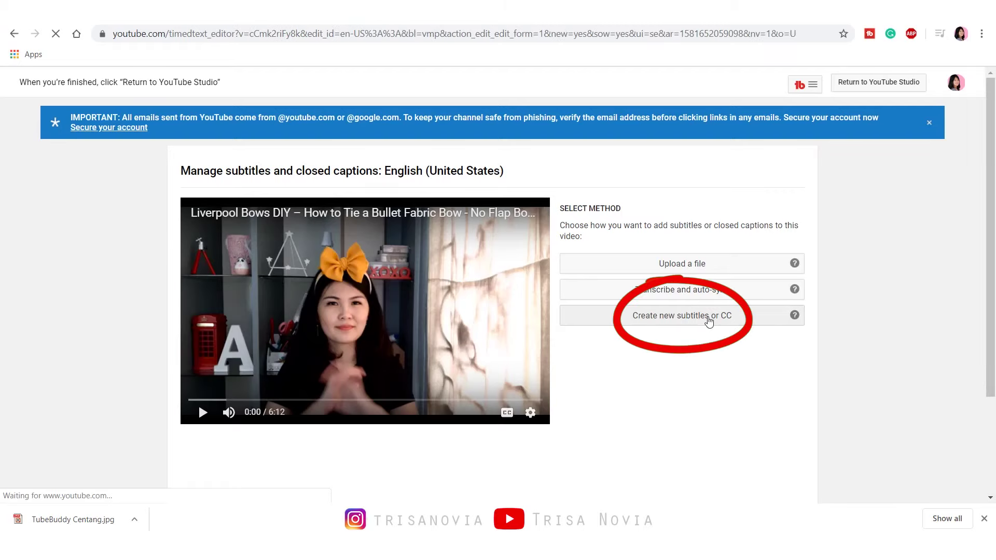
- Create new subtitles for English (United States), remove the auto-generated timing and disable pausing the video while typing
{"action": "left_click", "coordinate": [708, 318]}
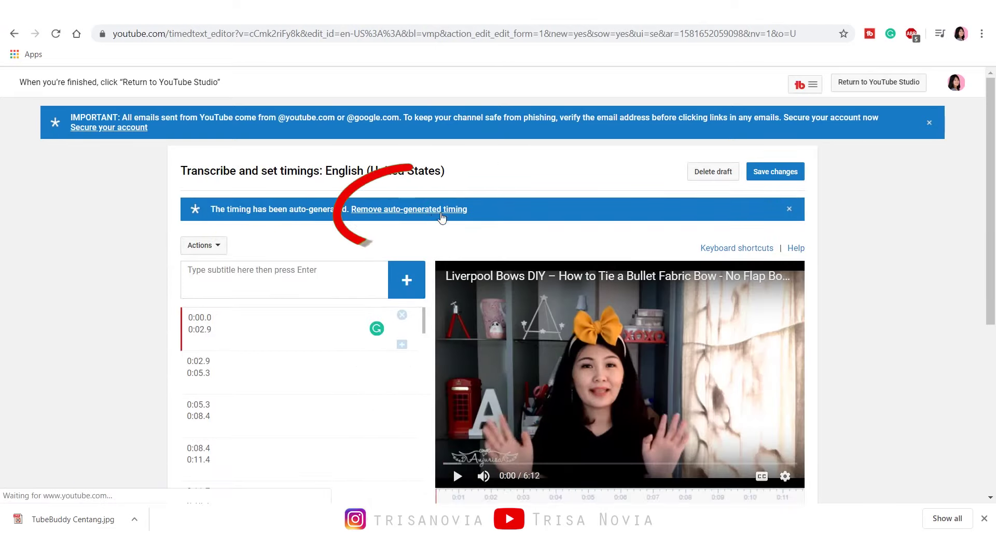
{"action": "left_click", "coordinate": [435, 211]}
{"action": "scroll", "coordinate": [490, 420], "scroll_direction": "down", "scroll_amount": 4}
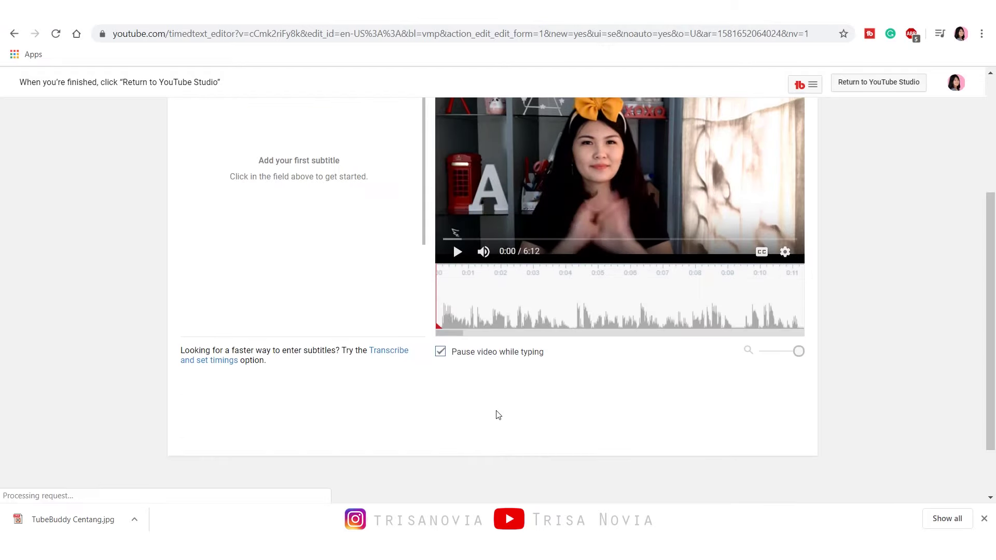
{"action": "left_click", "coordinate": [442, 353]}
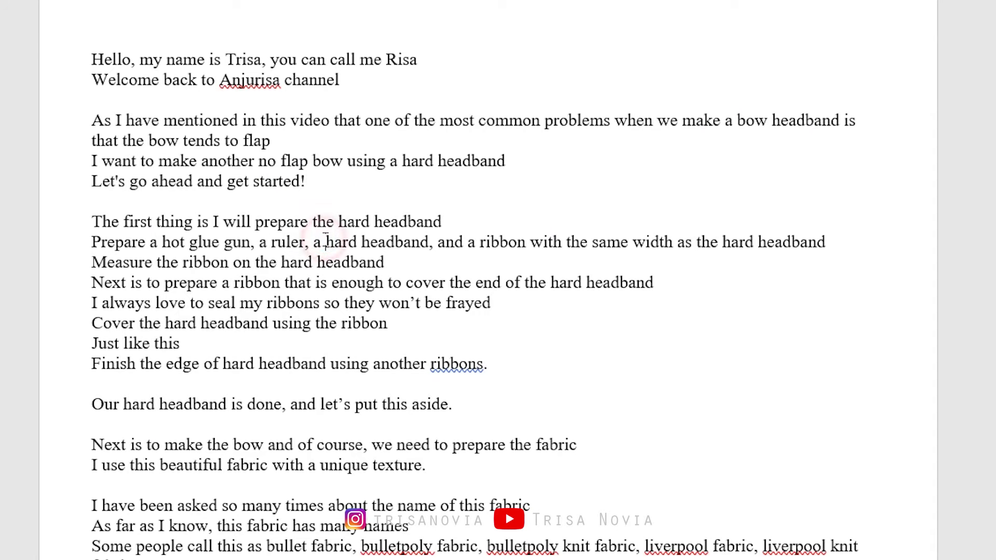
- Copy the whole transcript from the text document and add it to the video as one subtitle entry
{"action": "key", "text": "ctrl+a"}
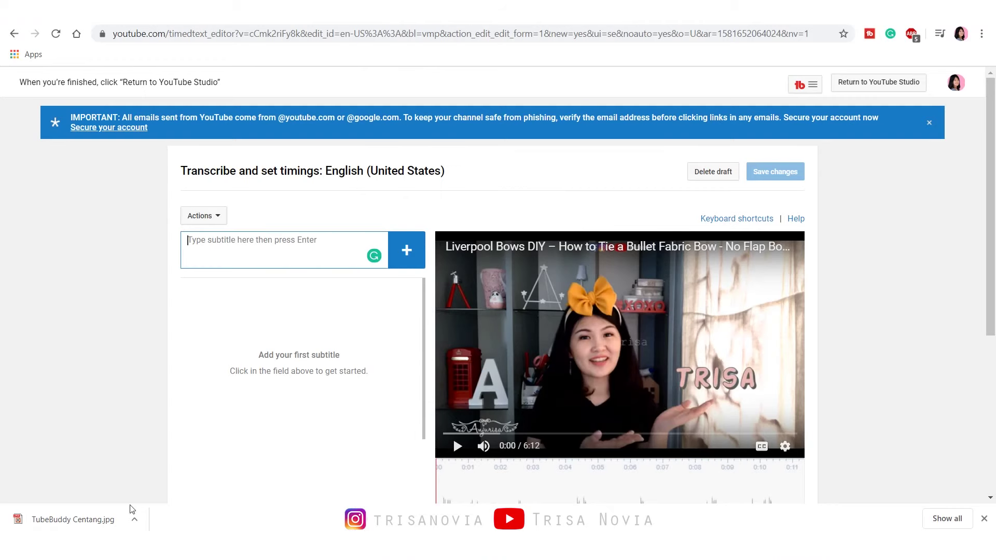
{"action": "key", "text": "ctrl+v"}
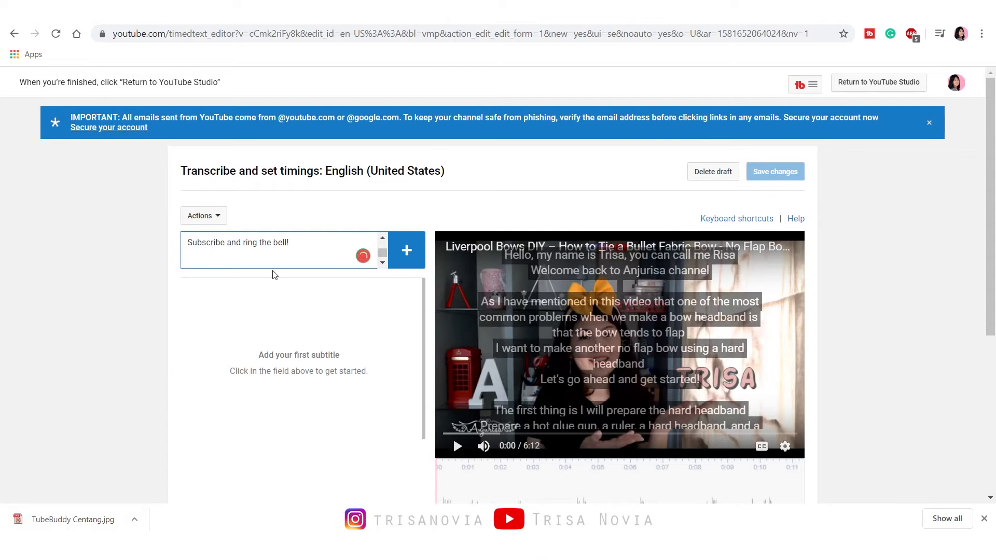
{"action": "left_click", "coordinate": [407, 252]}
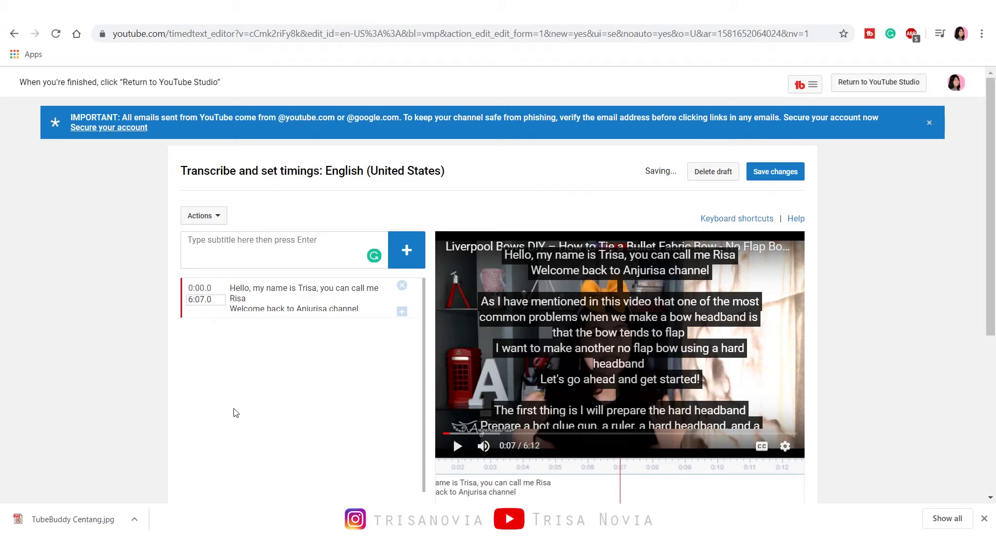
- Split the full-transcript subtitle in time with the video before "As I have mentioned" and, at about 0:09.3, before "is that the bow tends to flap"
{"action": "scroll", "coordinate": [502, 268], "scroll_direction": "down", "scroll_amount": 1}
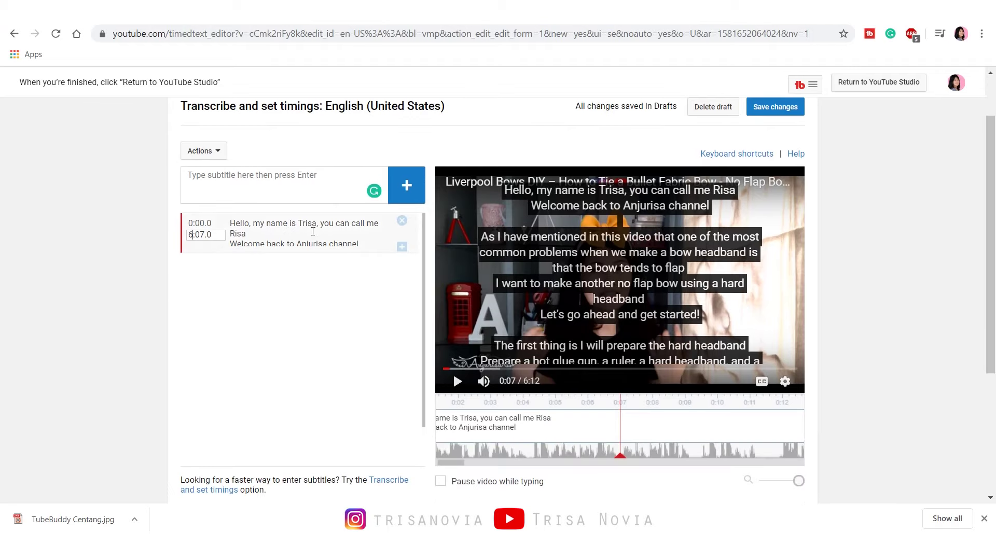
{"action": "left_click", "coordinate": [311, 230]}
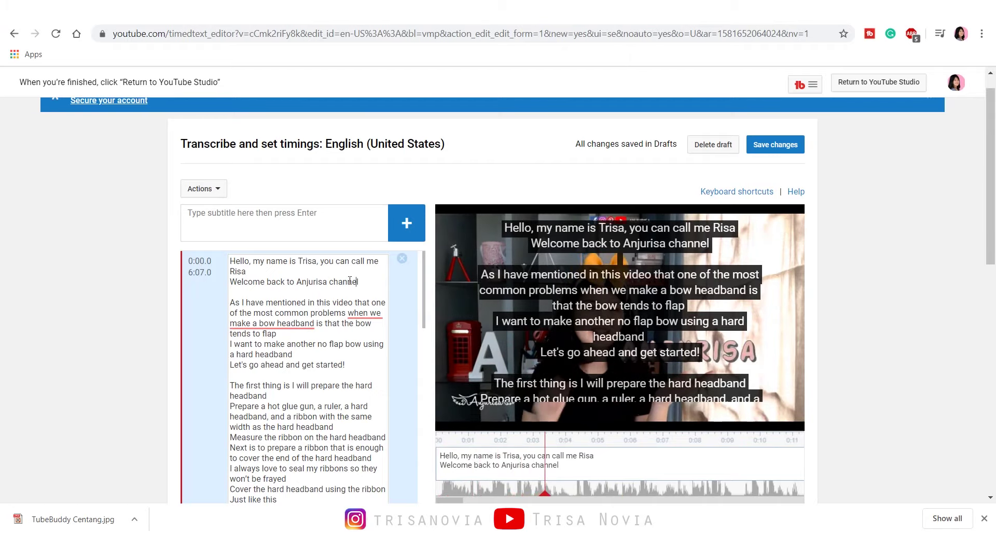
{"action": "scroll", "coordinate": [349, 281], "scroll_direction": "up", "scroll_amount": 10}
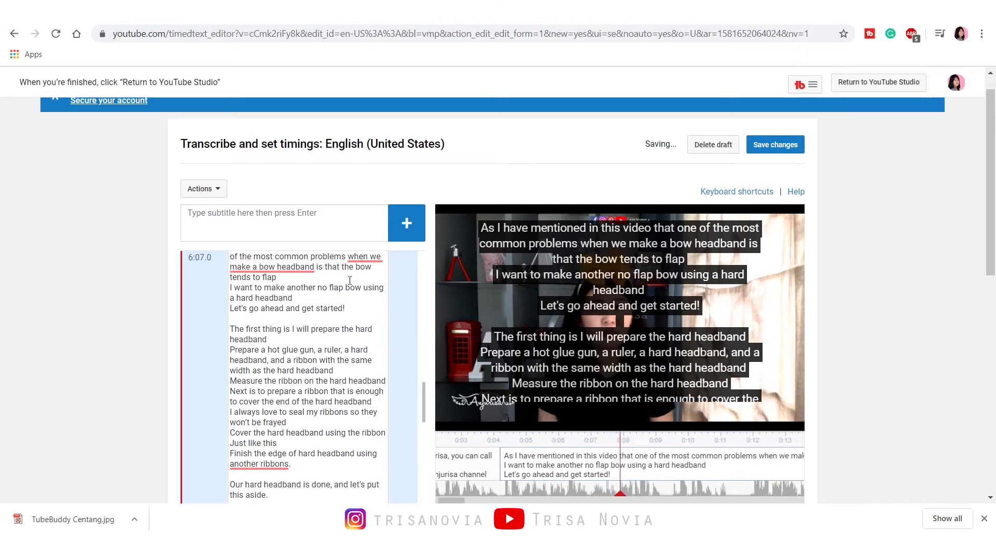
{"action": "key", "text": "shift+space"}
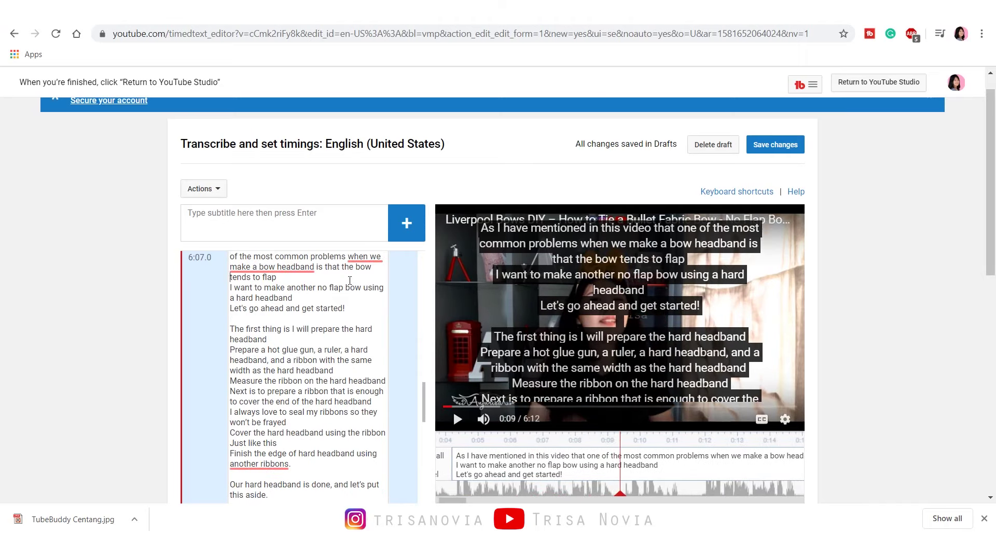
{"action": "key", "text": "Return"}
{"action": "key", "text": "shift+space"}
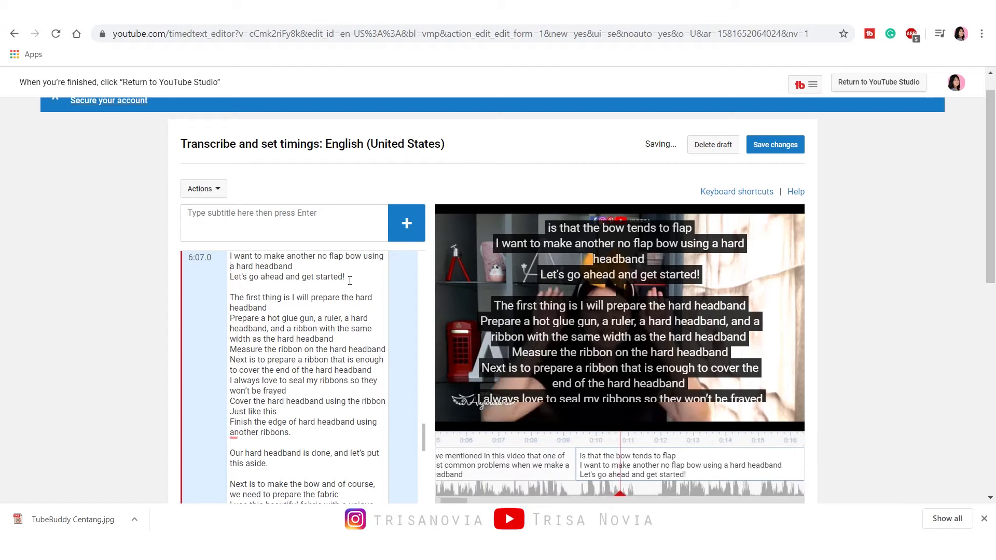
- Start a new subtitle at about 0:11.8 from "I want to make another no flap bow" and prefix it with "So, in this video,"
{"action": "key", "text": "shift+space"}
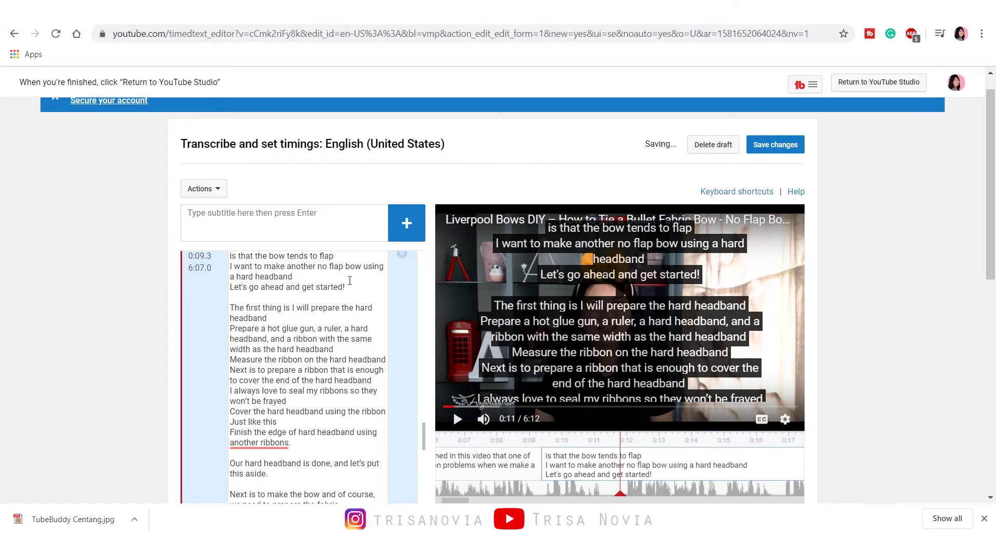
{"action": "key", "text": "Return"}
{"action": "key", "text": "shift+space"}
{"action": "type", "text": "So, "}
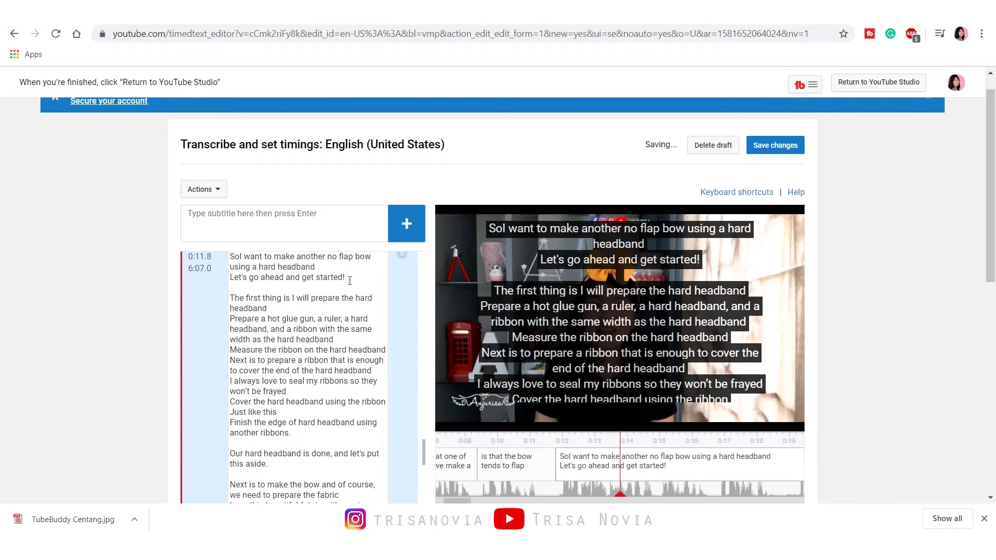
{"action": "type", "text": "in this video,"}
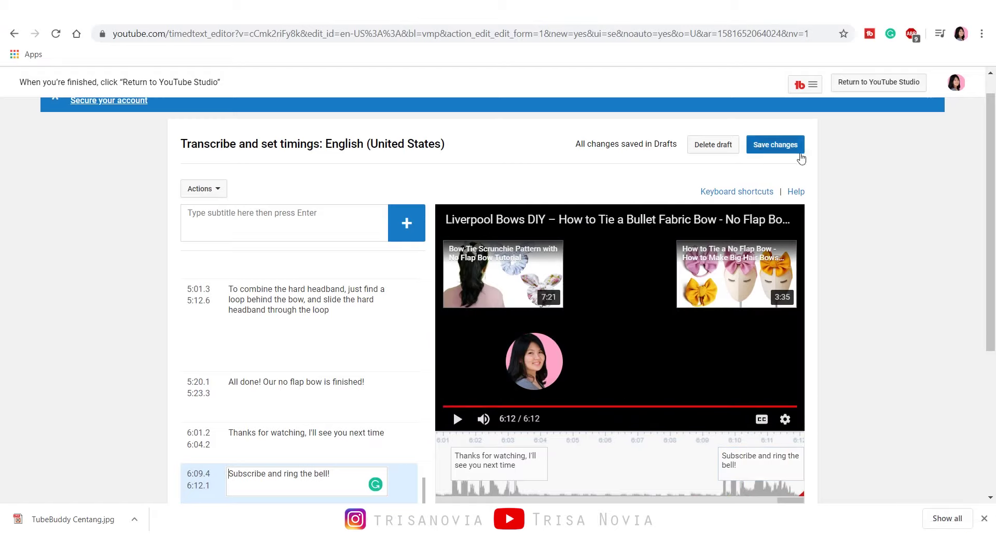
- Save and publish the timed English (United States) subtitles
{"action": "left_click", "coordinate": [789, 146]}
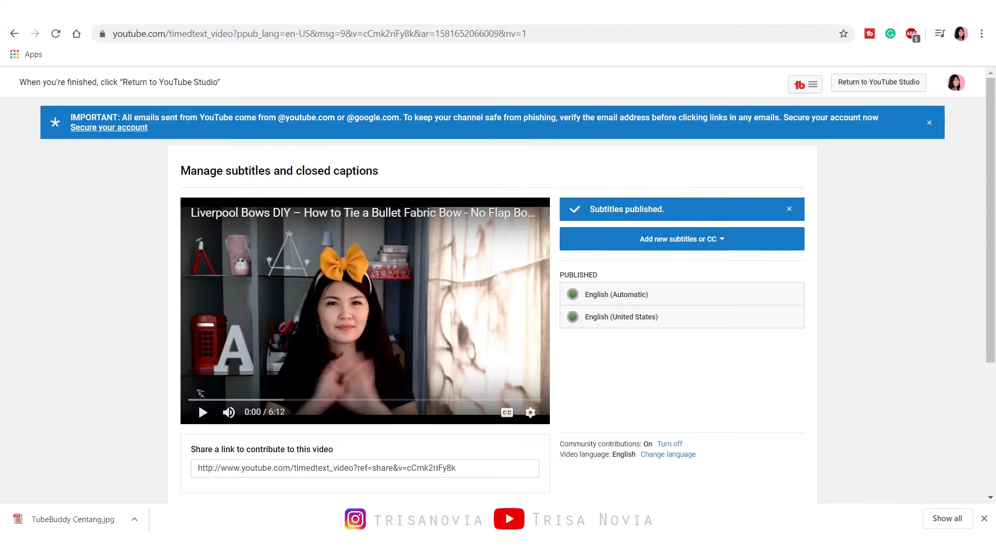
{"action": "left_click", "coordinate": [506, 10]}
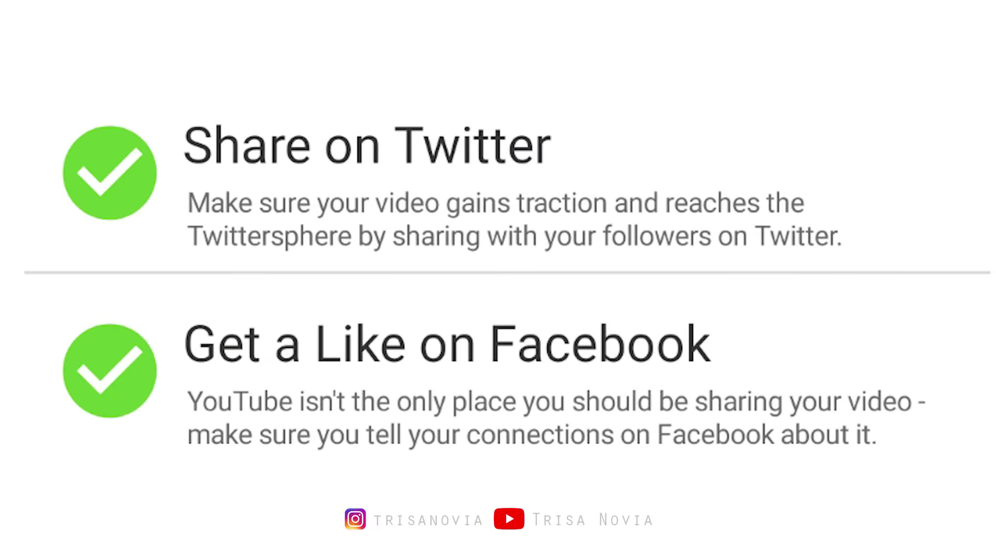